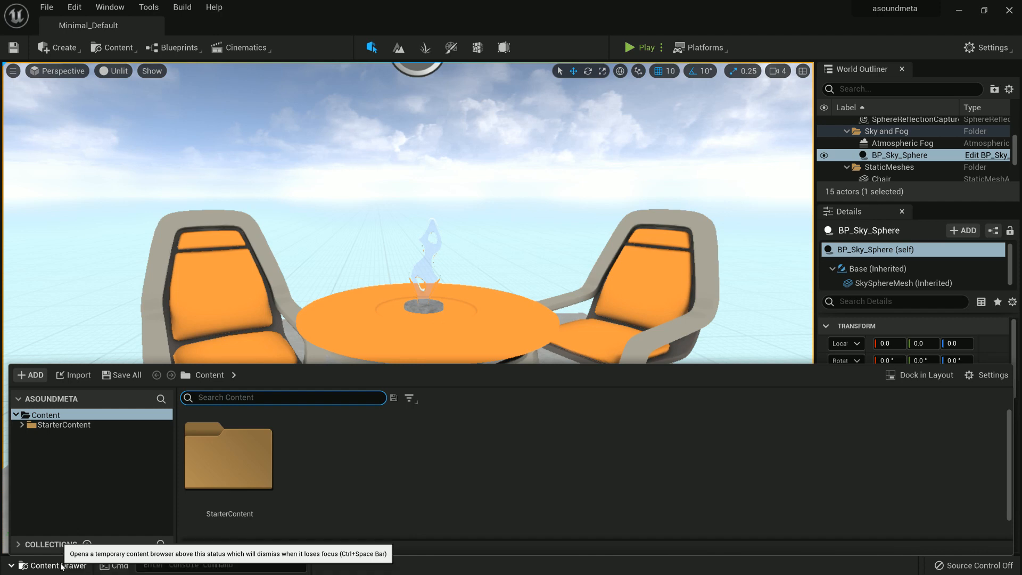
left_click(60, 568)
key("ctrl+space")
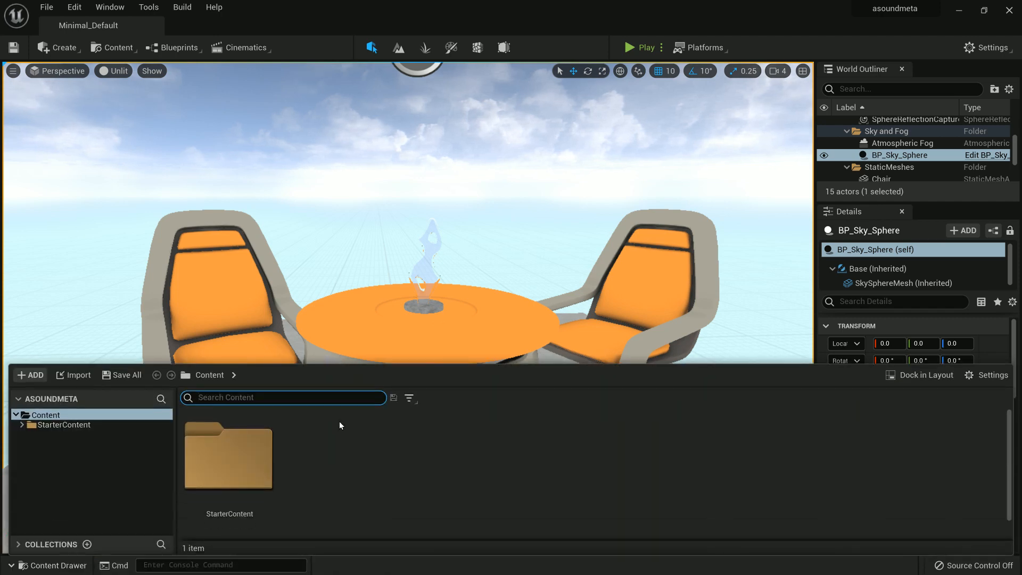
right_click(350, 447)
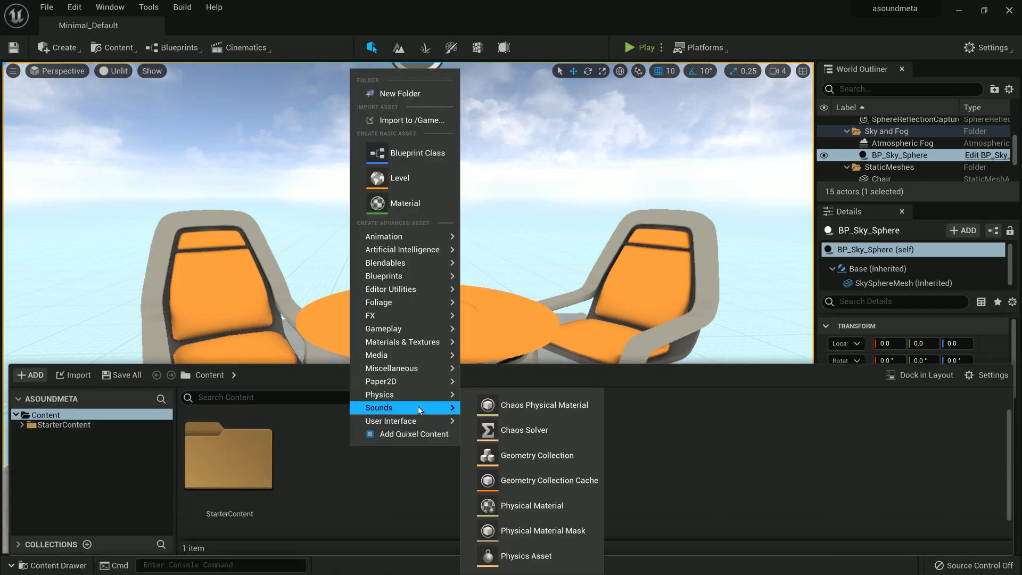
mouse_move(418, 407)
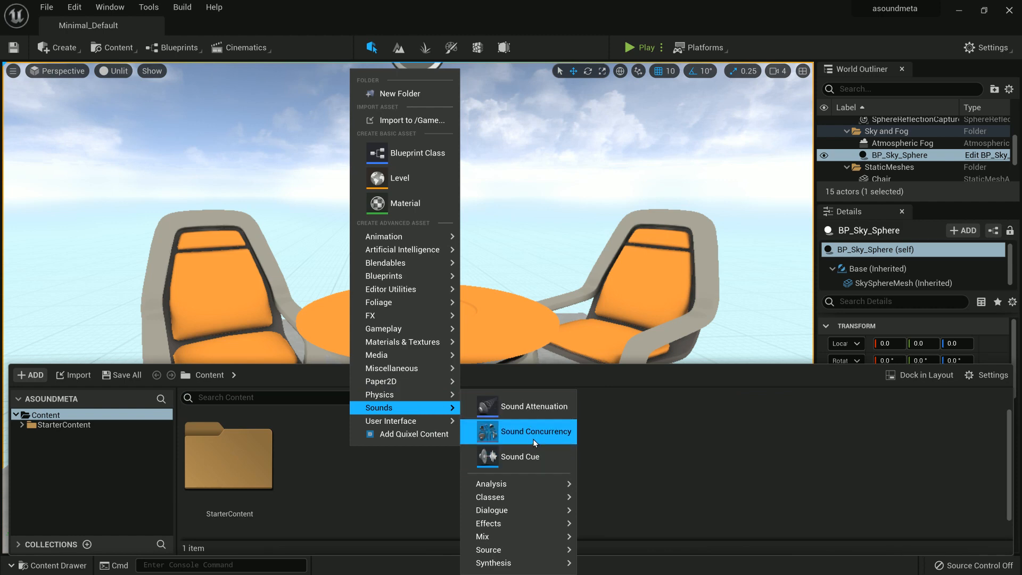
left_click(615, 394)
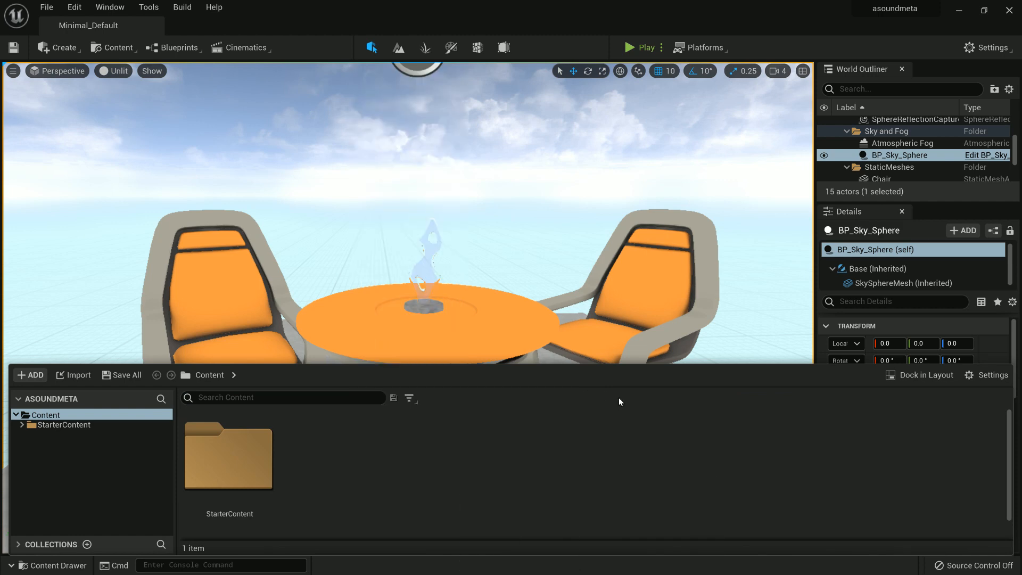
Step: Find the MetaSound plugin by searching for "meta", enable it despite its beta status, and restart the editor
left_click(988, 49)
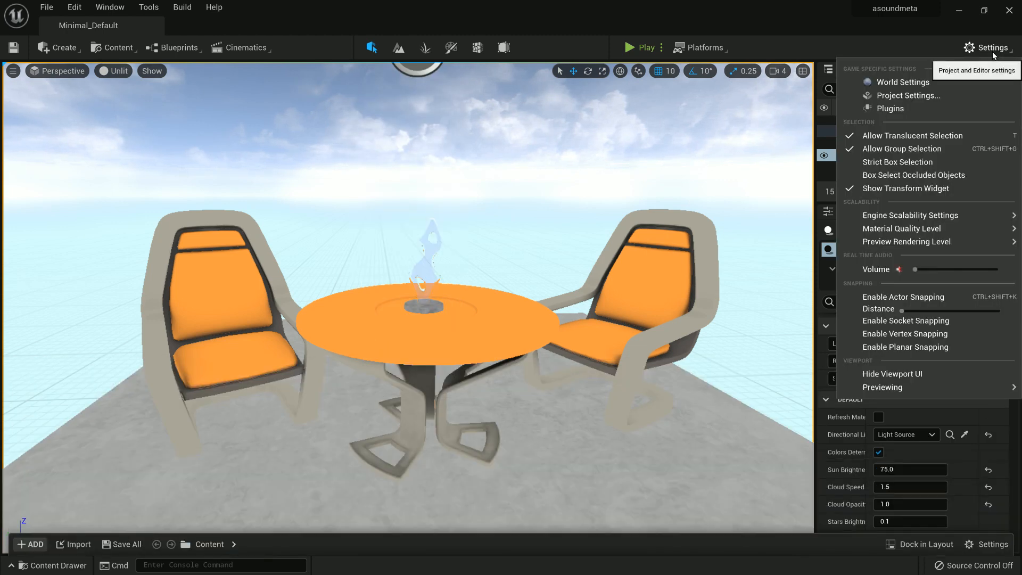
left_click(988, 49)
left_click(988, 49)
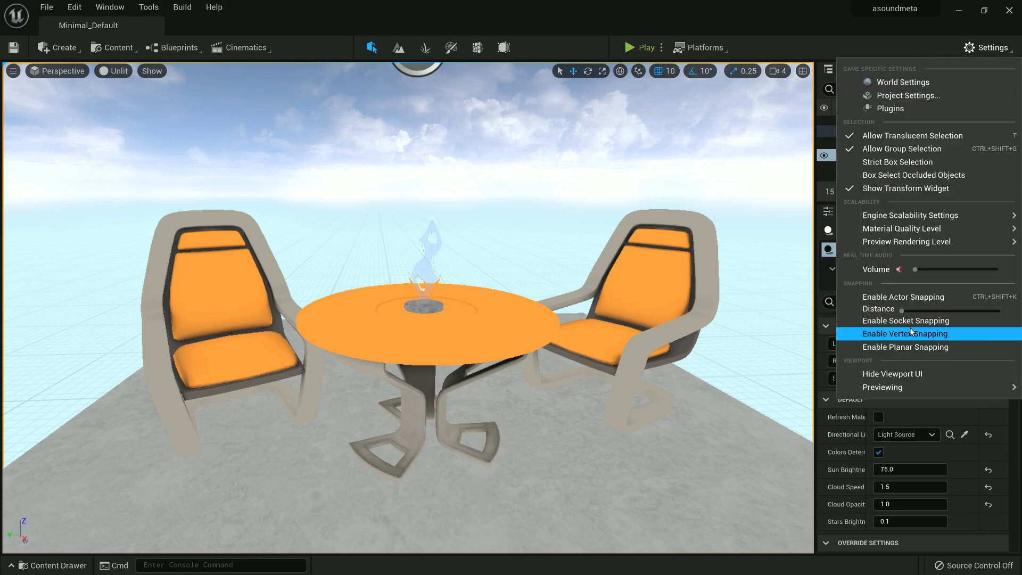
left_click(890, 109)
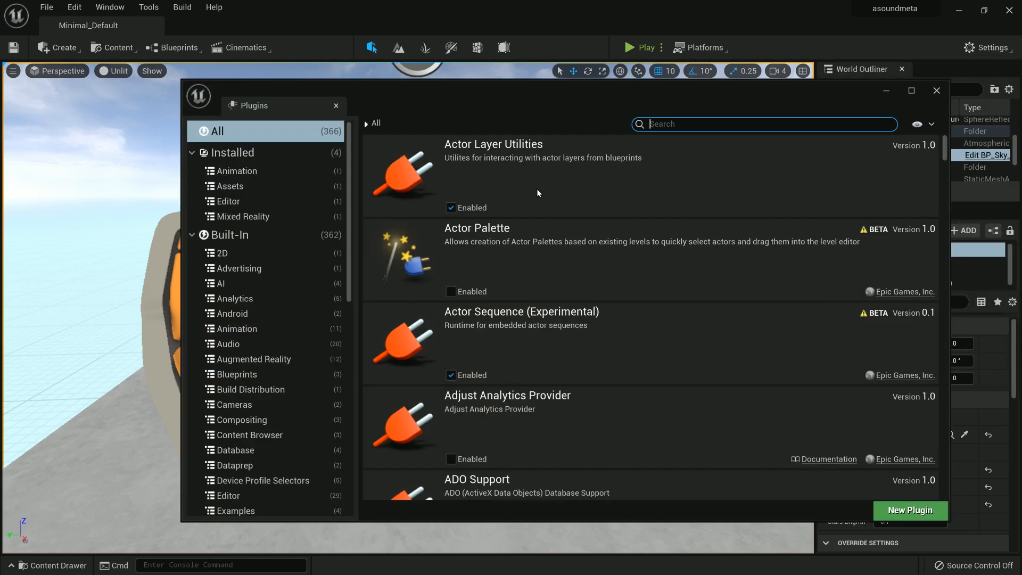
type("meta")
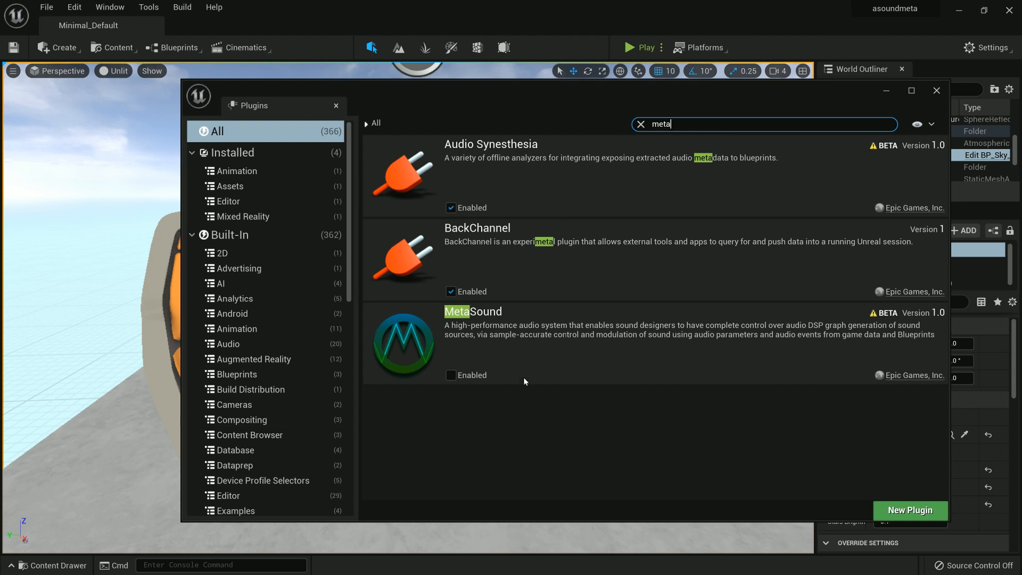
left_click(480, 375)
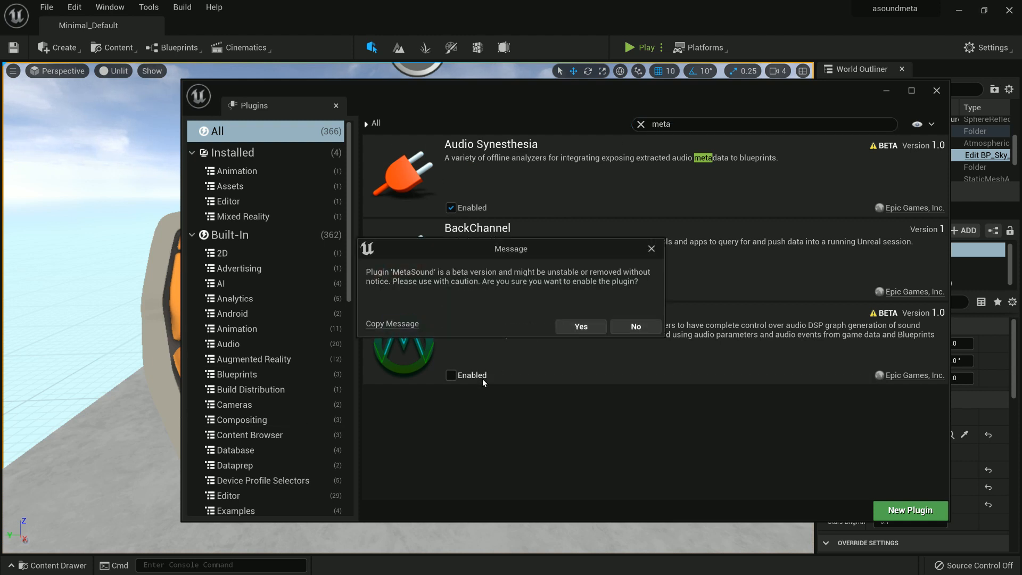
left_click(592, 327)
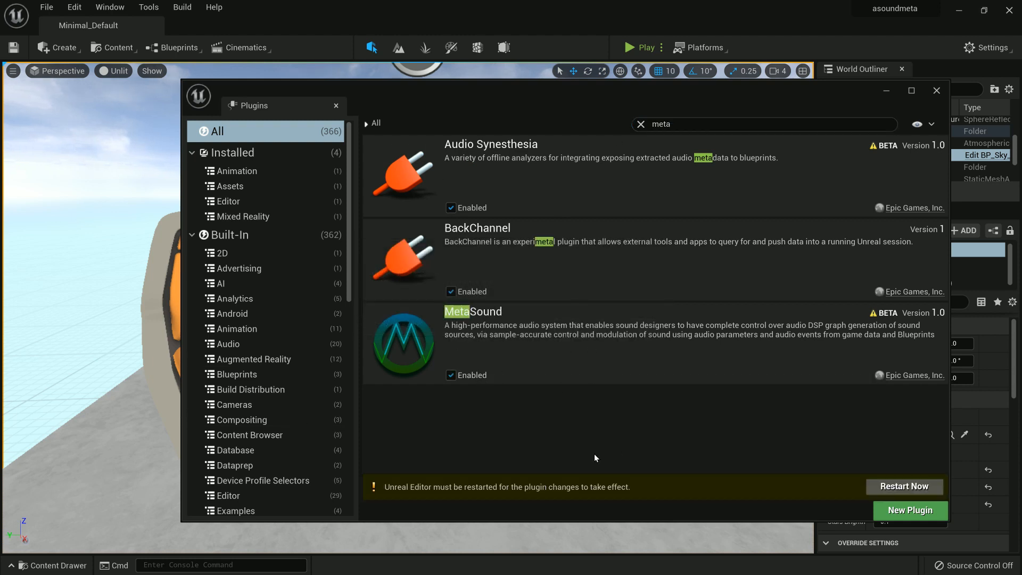
left_click(911, 487)
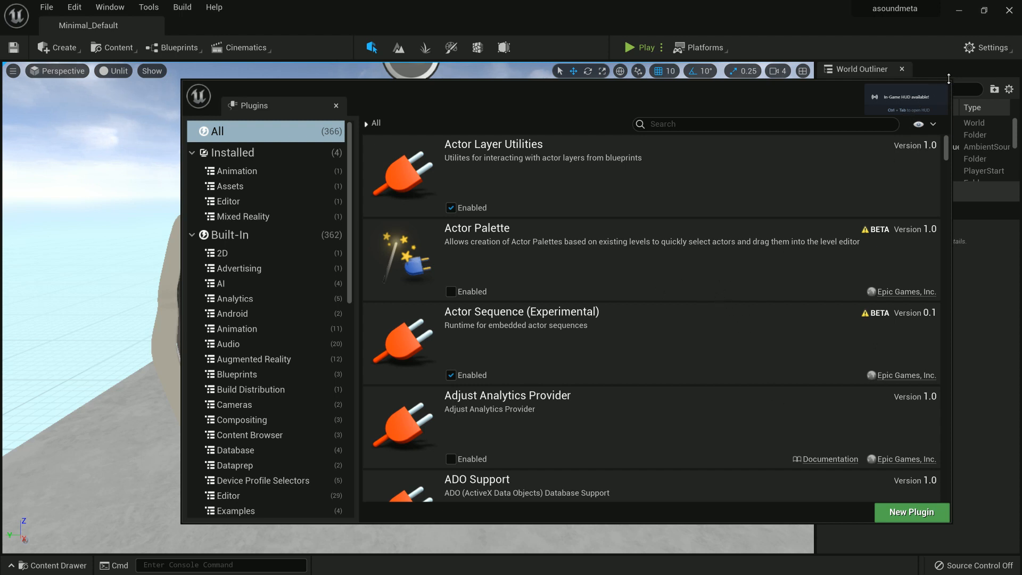
Step: Move the Plugins window until its window controls are accessible and close it
left_click_drag(546, 95, 432, 125)
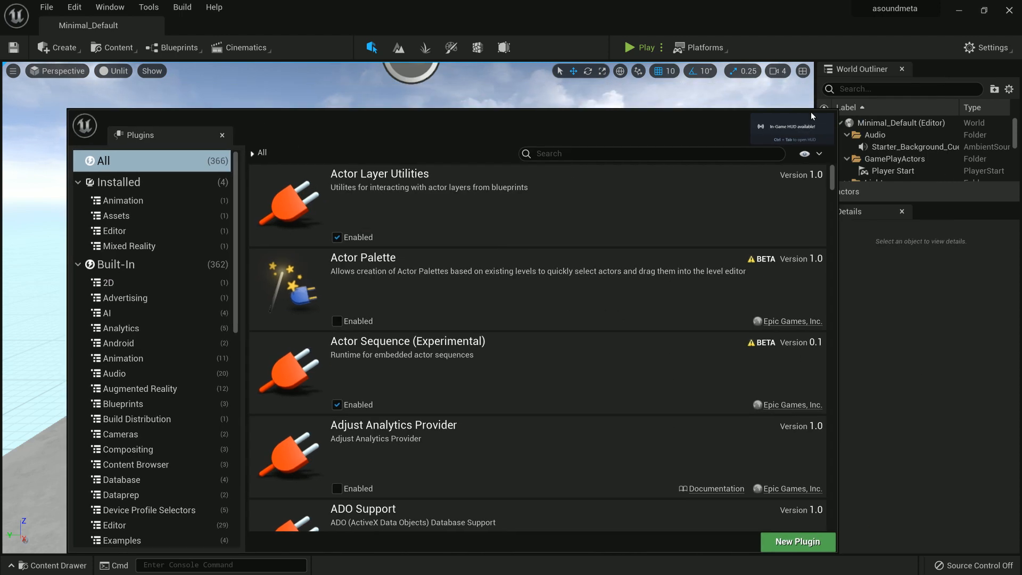
left_click_drag(495, 114, 406, 112)
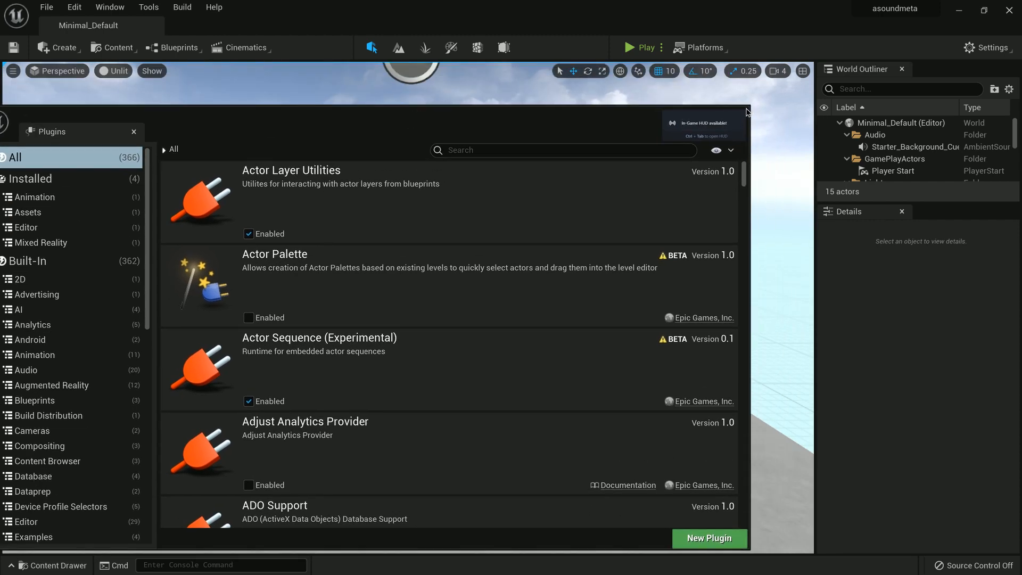
left_click_drag(585, 115, 726, 85)
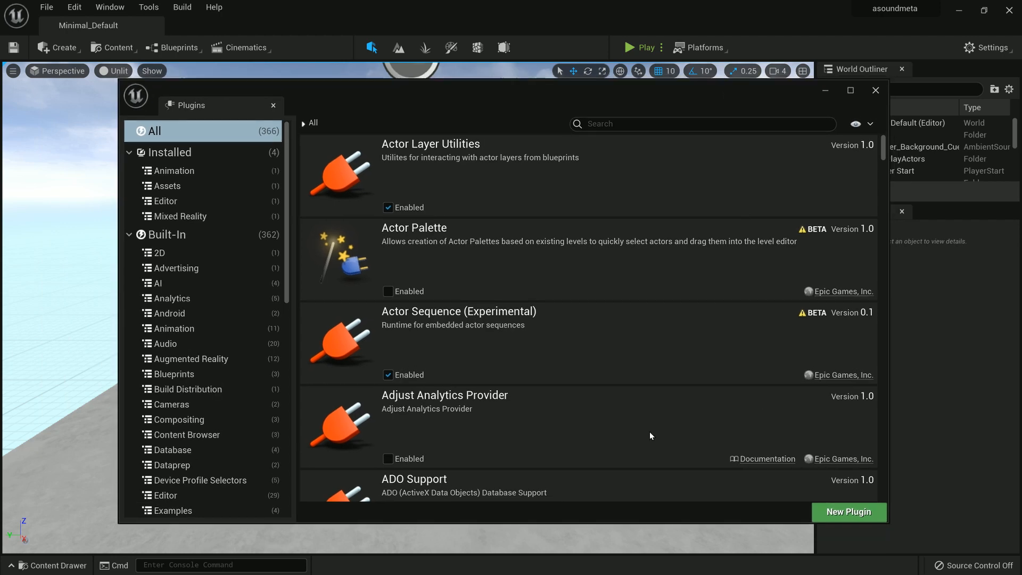
left_click_drag(295, 80, 228, 124)
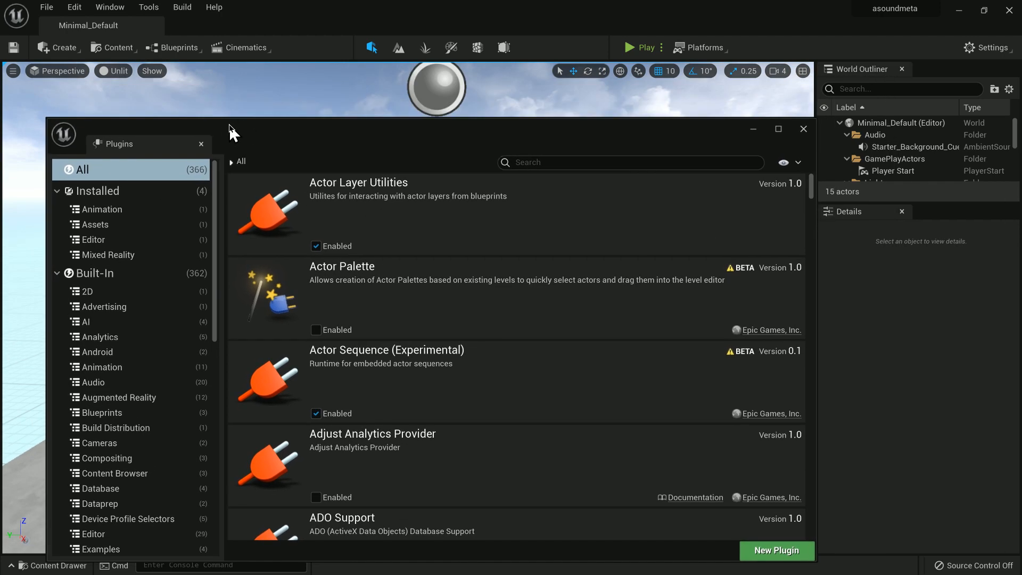
left_click(805, 131)
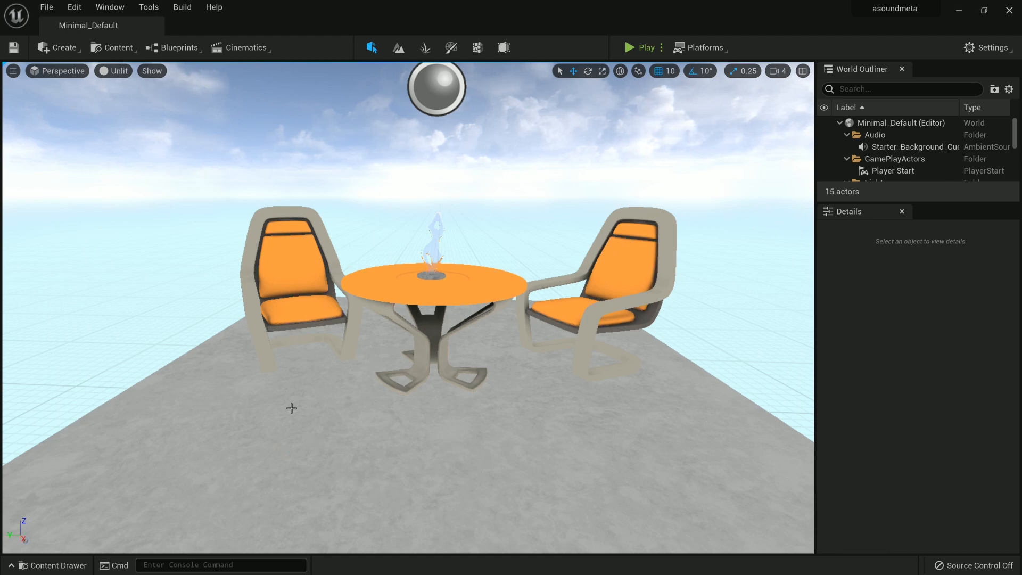
Step: Create a MetaSound Source asset in the Content folder, keep its default name, and open it for editing
key("ctrl+space")
right_click(348, 469)
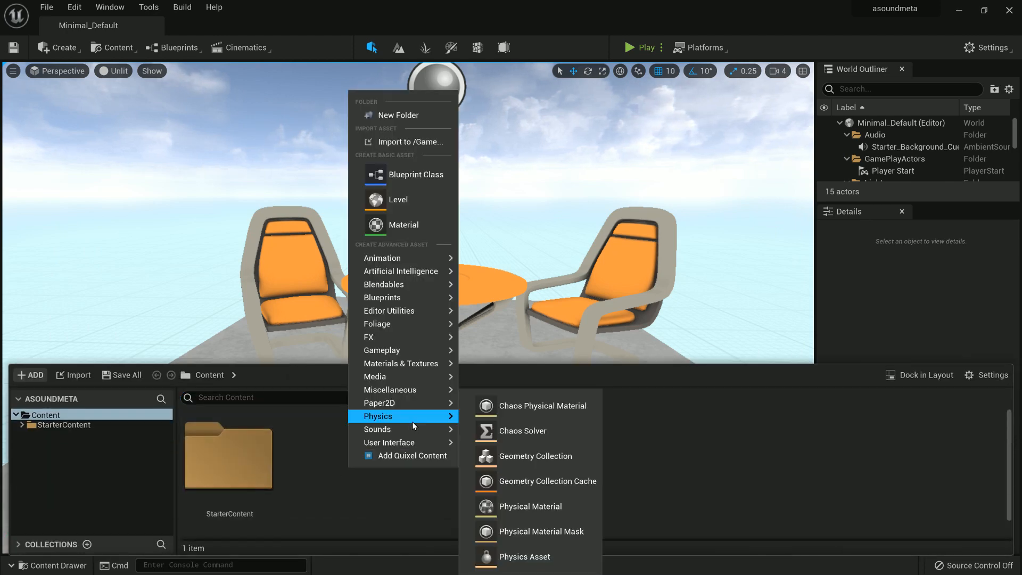
mouse_move(411, 427)
left_click(528, 401)
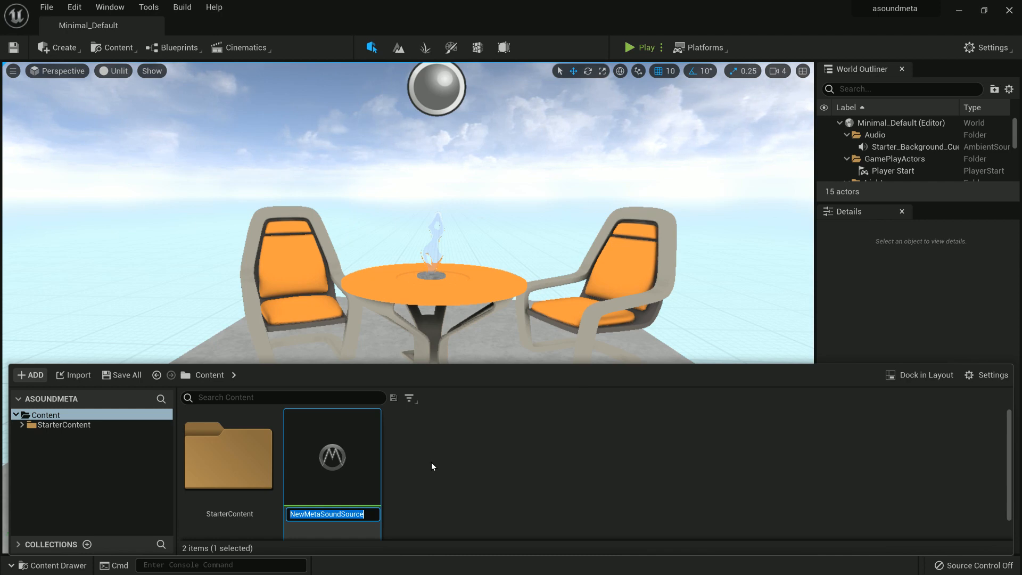
key("Return")
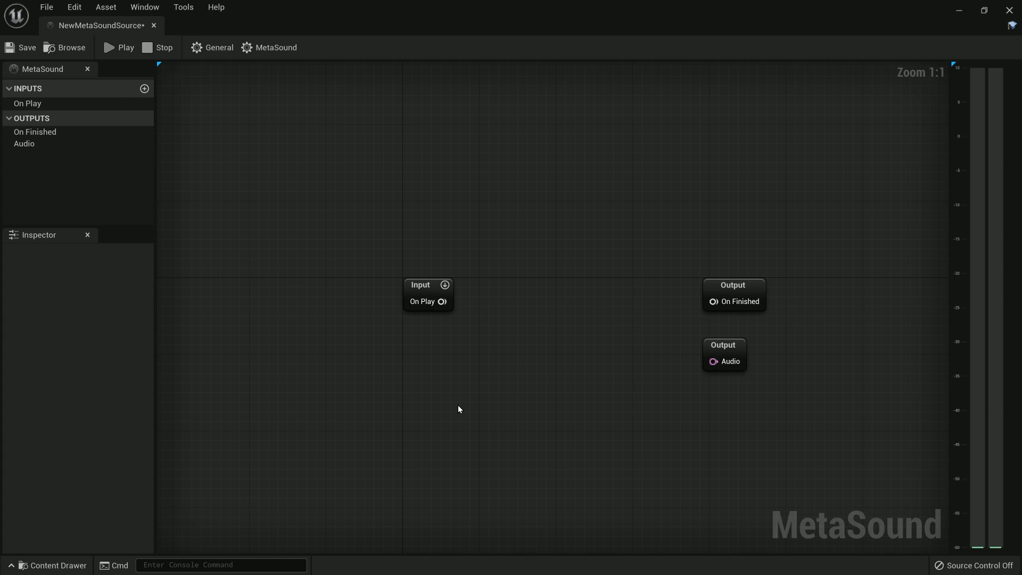
Step: Examine the node types available for the MetaSound graph, including Conversions, Audio, Delays, Envelopes, Filters, Generators and Math
right_click(468, 370)
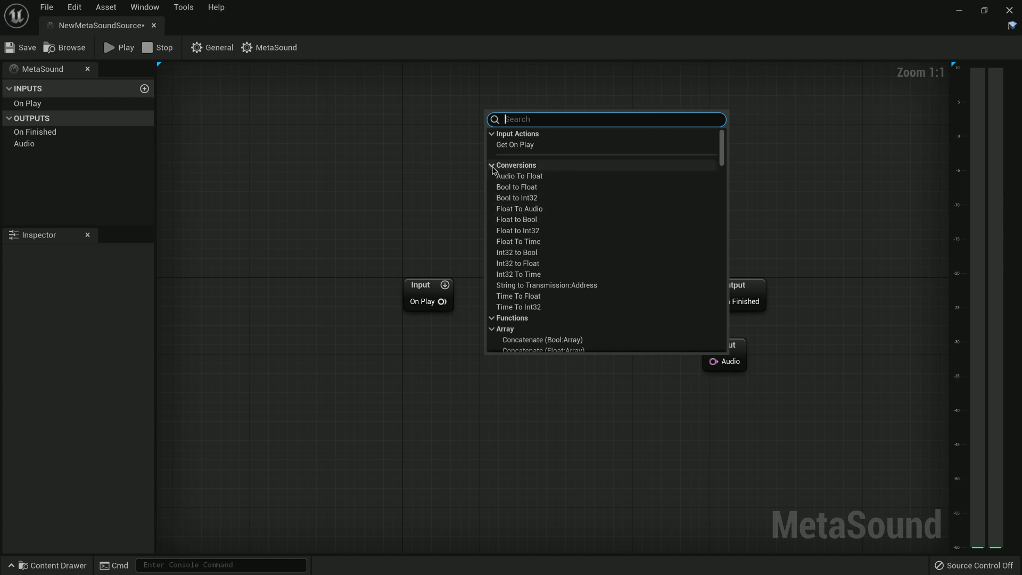
left_click(492, 166)
left_click(492, 187)
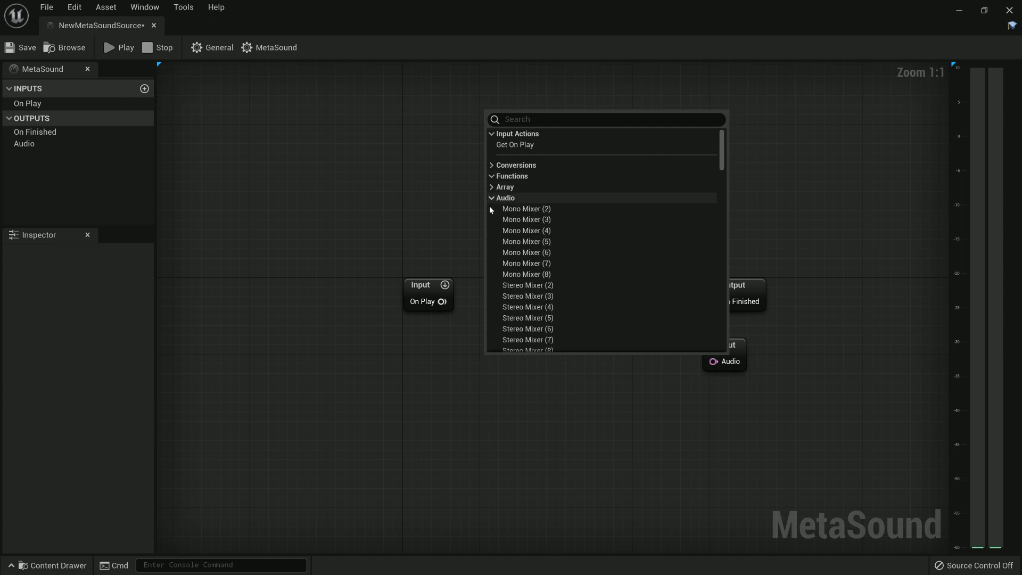
left_click(491, 199)
left_click(490, 209)
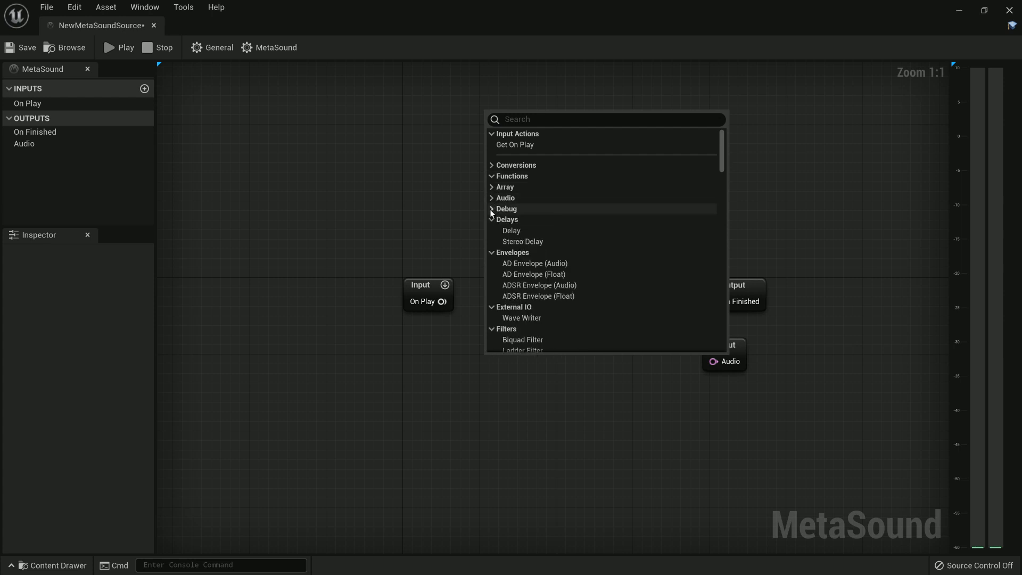
left_click(491, 220)
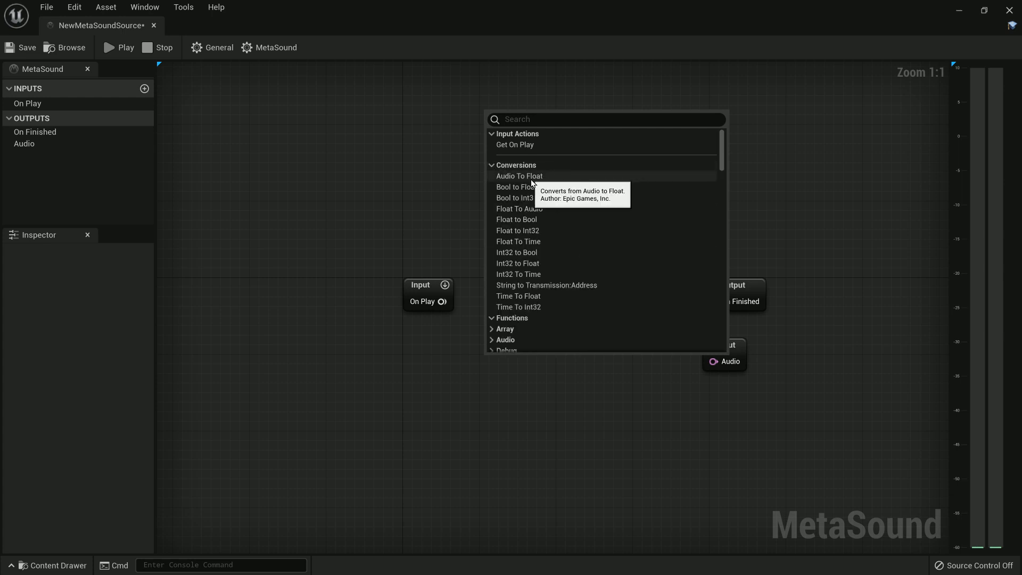
left_click(490, 164)
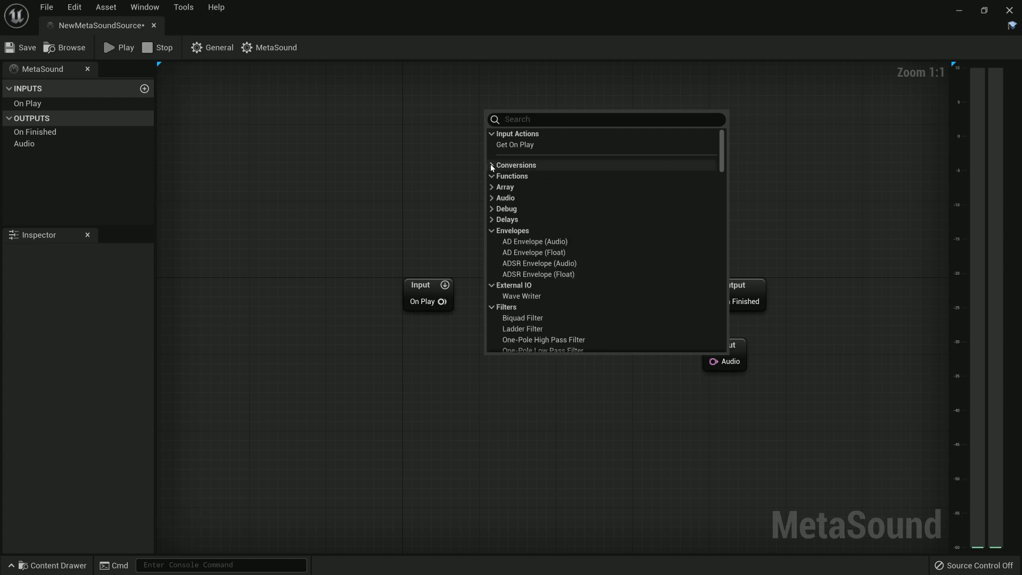
left_click(491, 198)
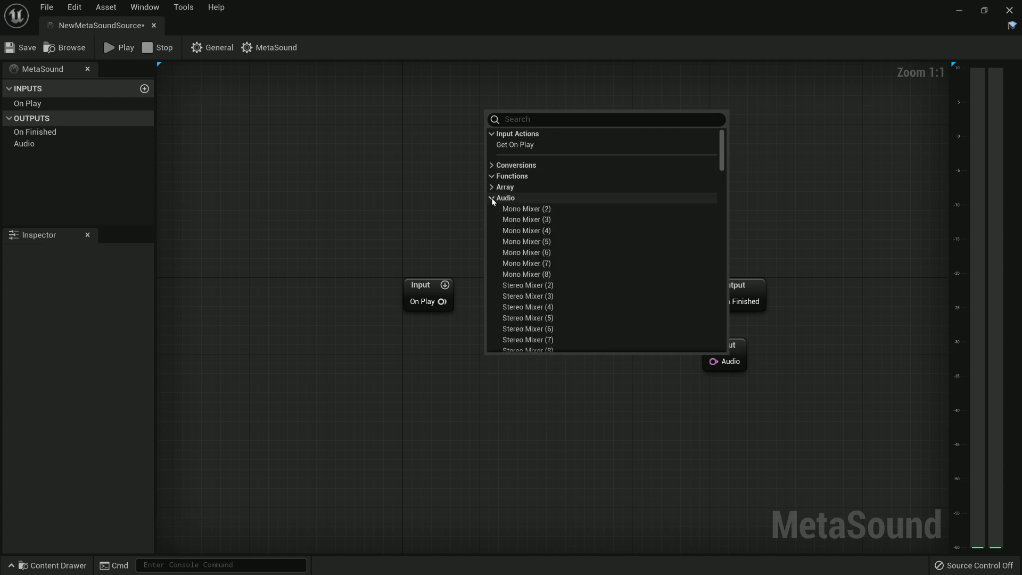
left_click(491, 198)
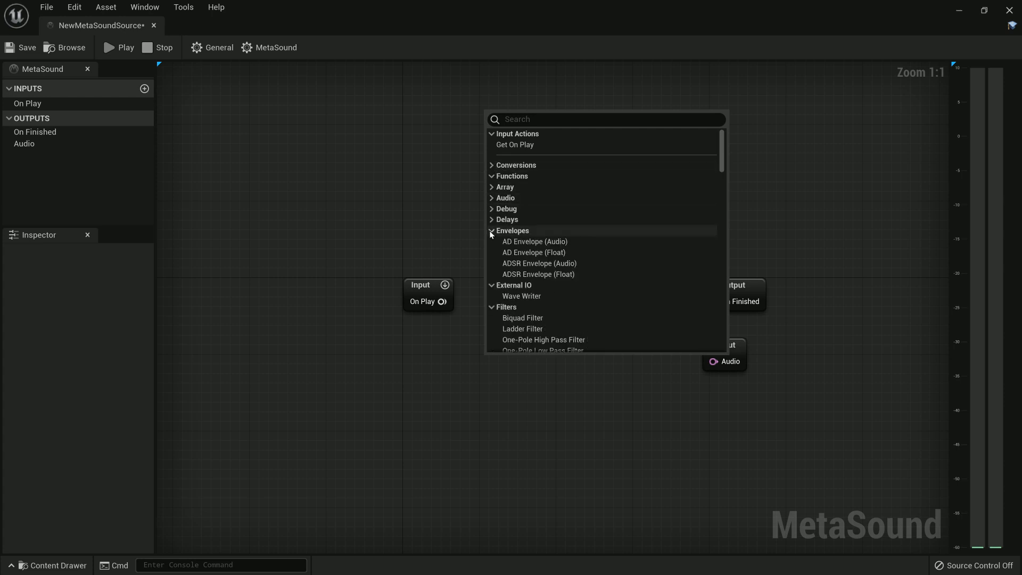
left_click(490, 198)
left_click(490, 198)
left_click(490, 232)
scroll(580, 285, "down", 1)
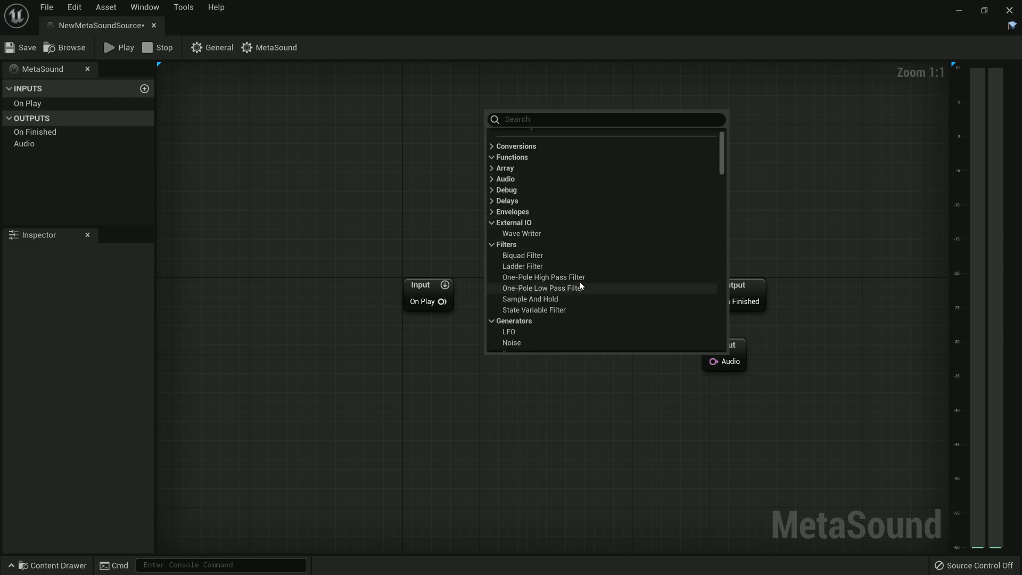
scroll(580, 286, "down", 3)
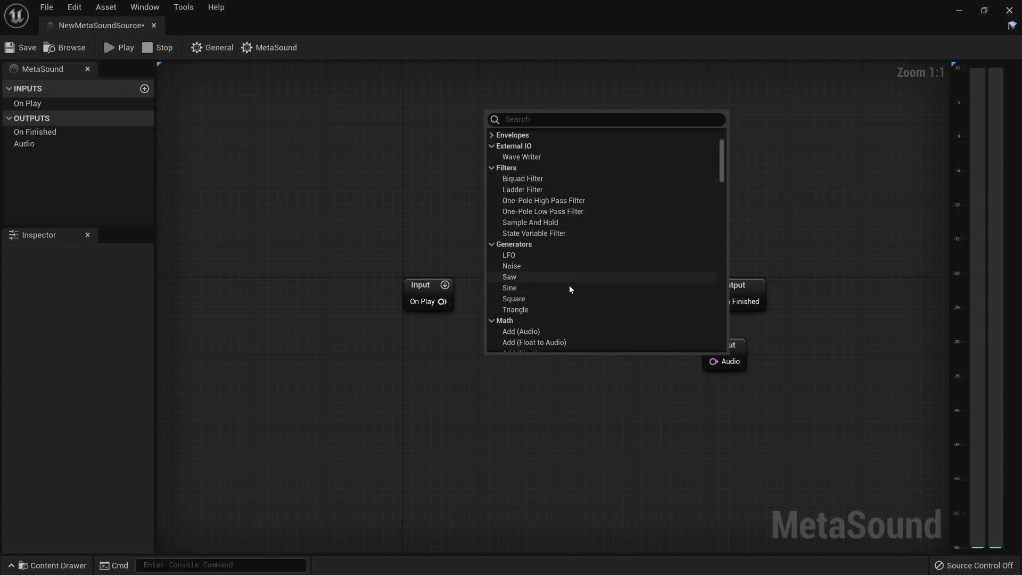
scroll(581, 294, "up", 2)
scroll(593, 298, "down", 2)
scroll(598, 282, "down", 5)
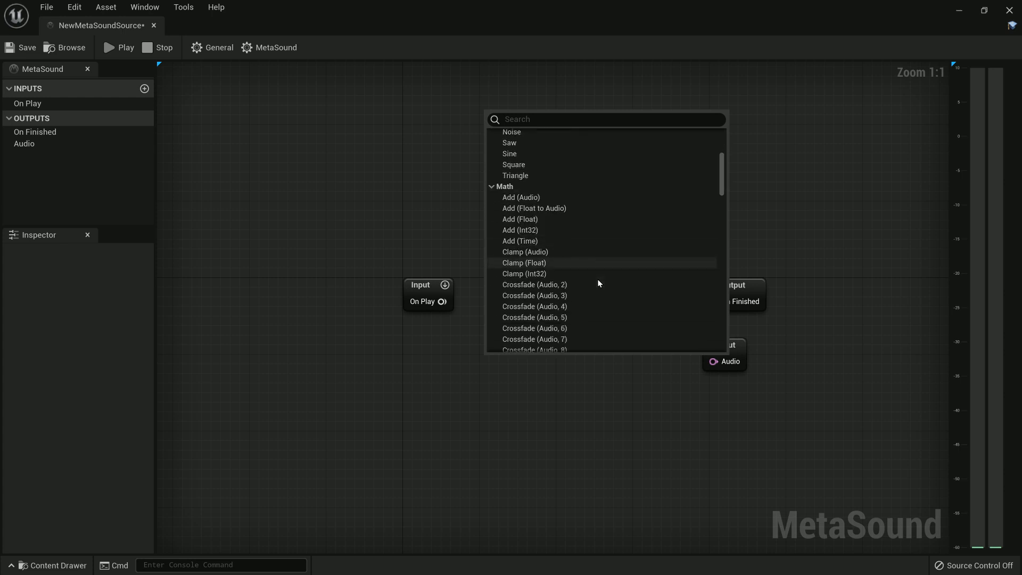
scroll(595, 296, "up", 4)
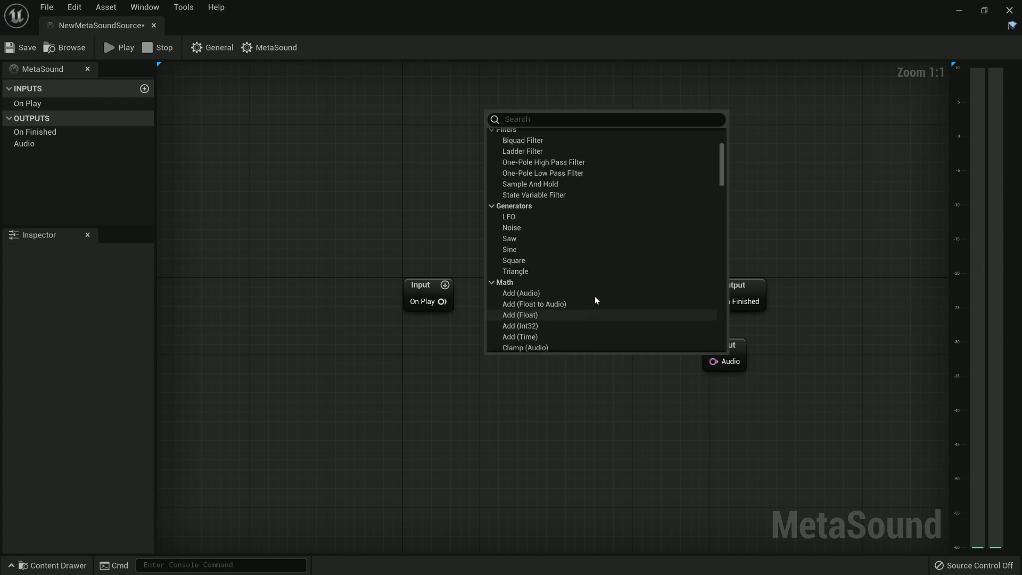
scroll(560, 257, "up", 2)
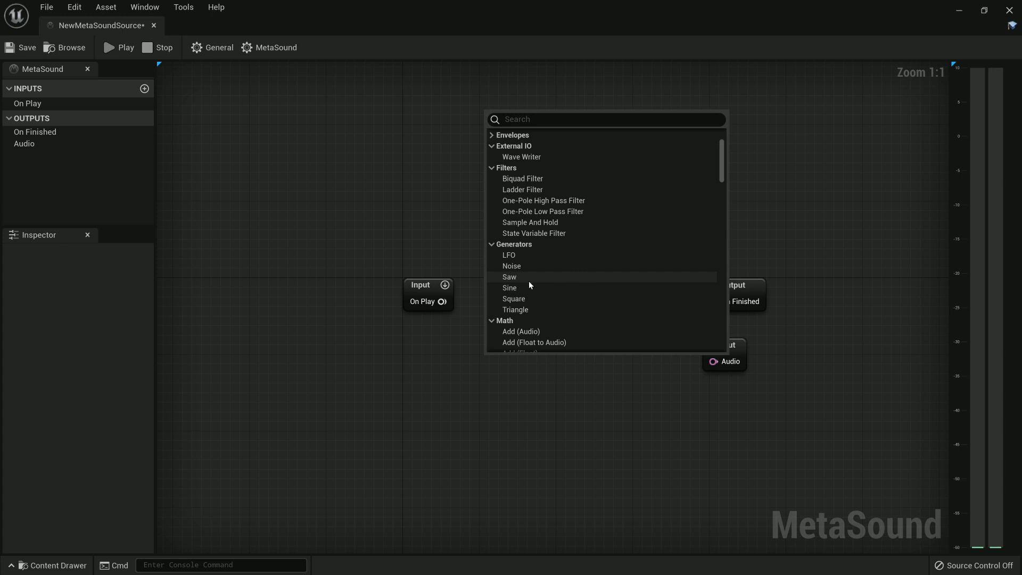
Step: Add a Saw generator between the input and output nodes and connect its Audio output to the graph's Audio output
left_click(511, 276)
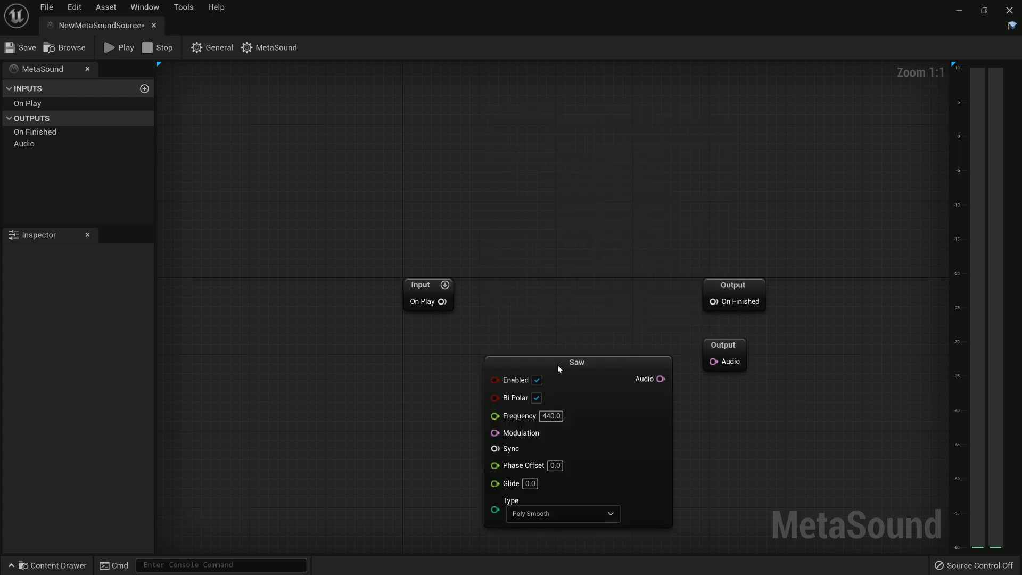
left_click_drag(558, 369, 544, 138)
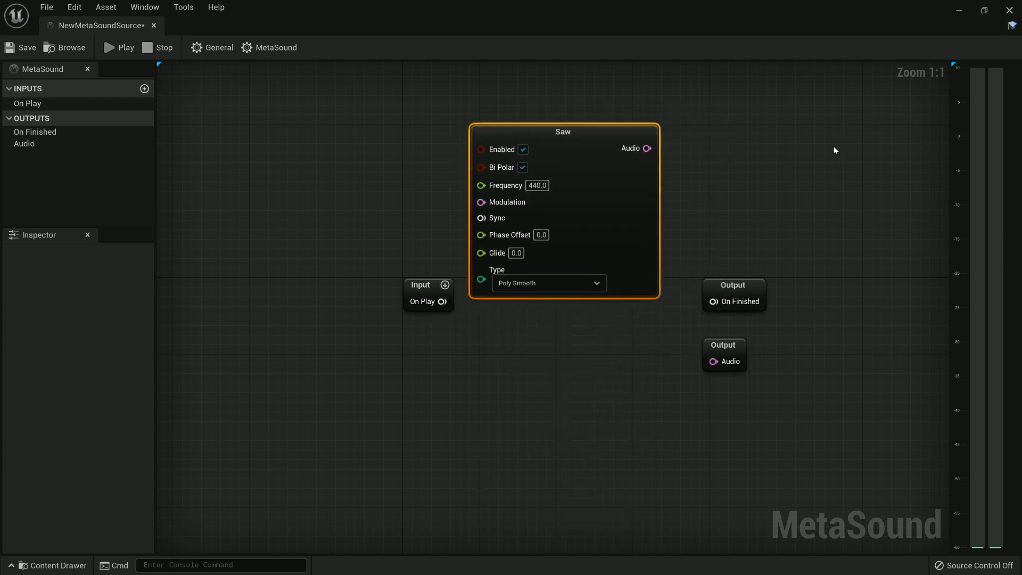
left_click_drag(646, 148, 706, 367)
left_click(703, 382)
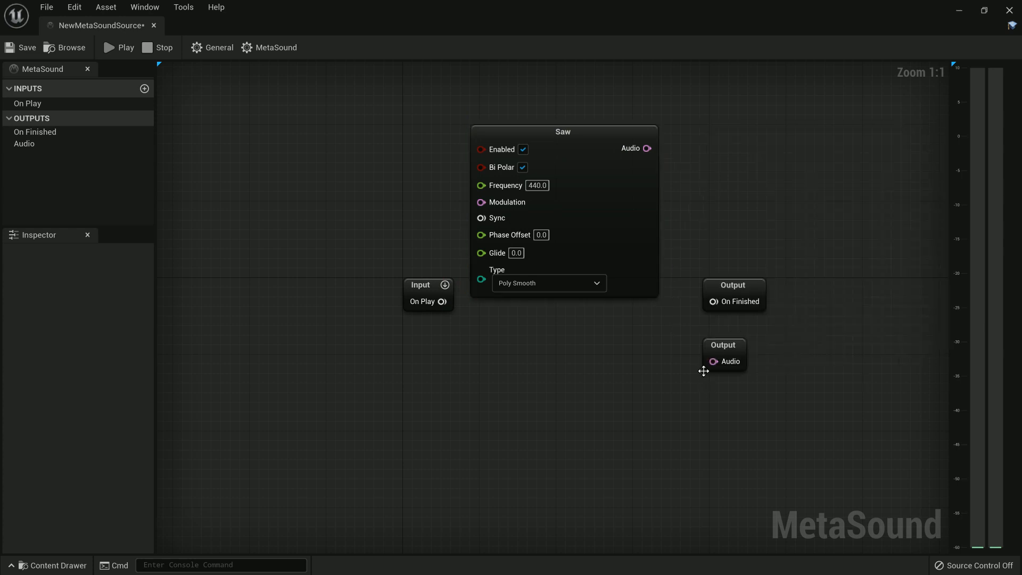
left_click_drag(646, 148, 715, 361)
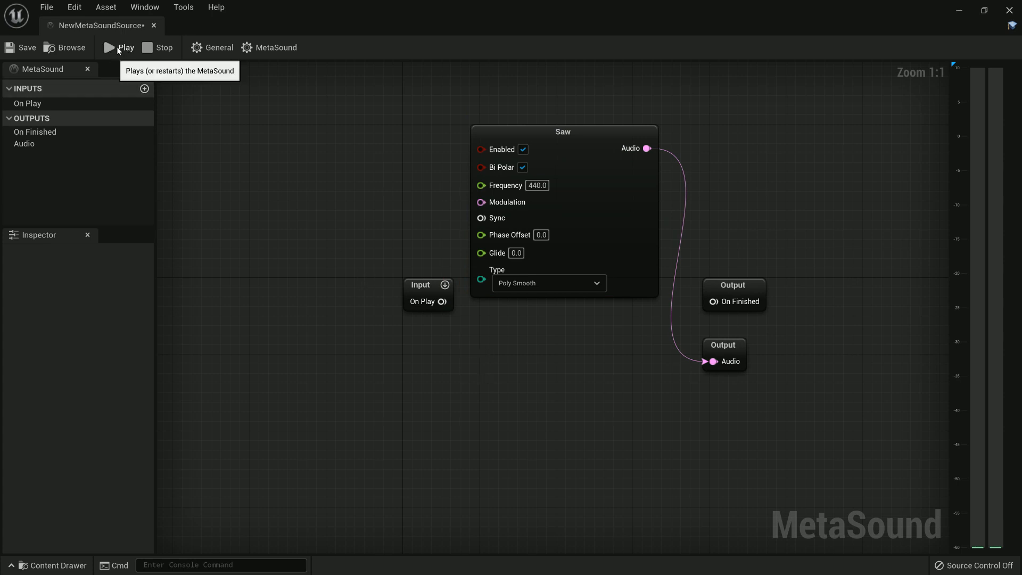
Step: Add a Mono Mixer (2) node below the Saw generator and the Audio output
right_click(595, 406)
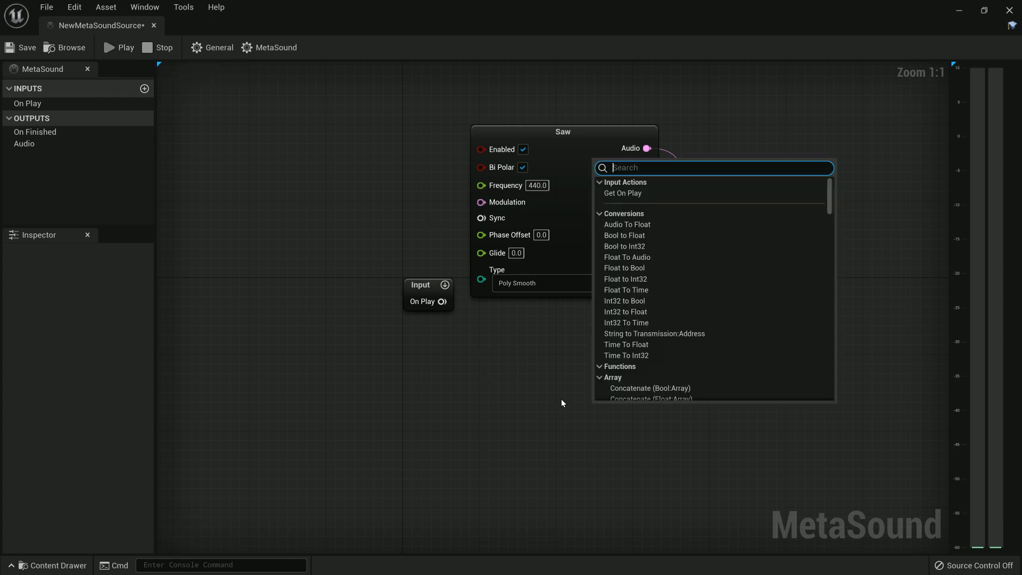
left_click(600, 377)
scroll(634, 392, "down", 1)
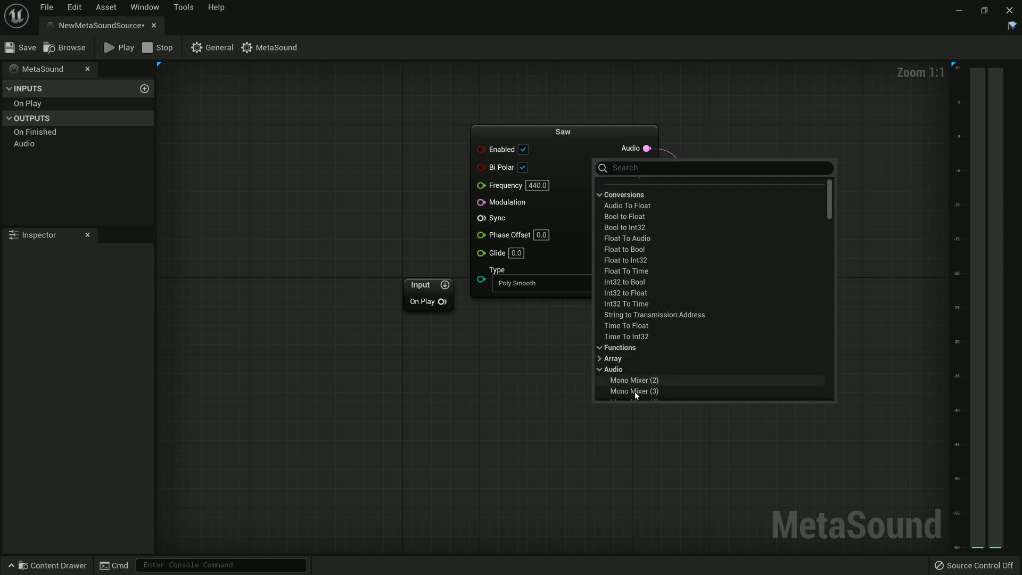
left_click(635, 382)
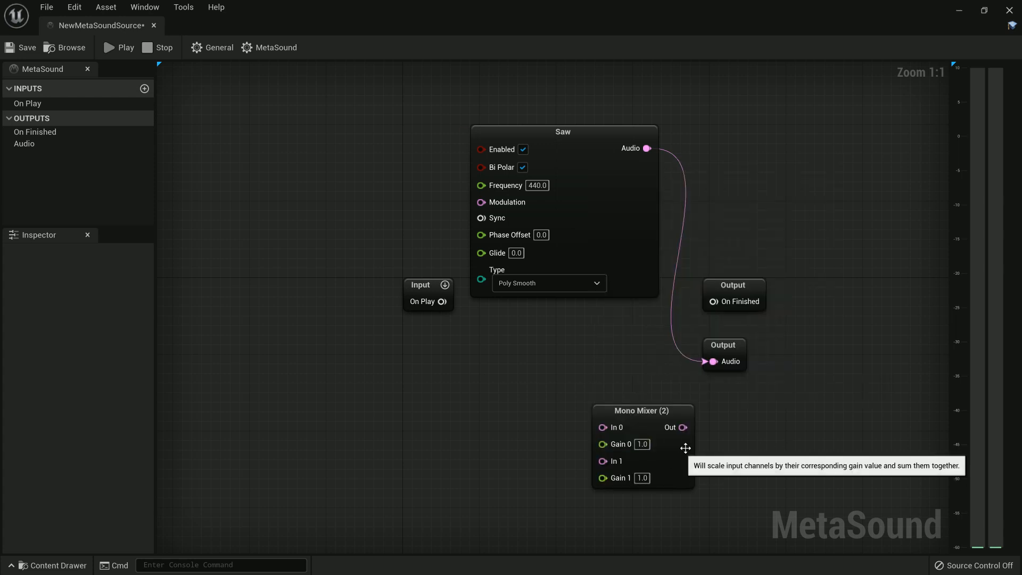
Step: Break the Saw's link to the Audio output and route it through the mixer's In 0 and Out instead
mouse_move(711, 365)
left_mouse_down()
mouse_move(601, 418)
mouse_move(602, 346)
mouse_move(714, 365)
left_mouse_up()
right_click(713, 362)
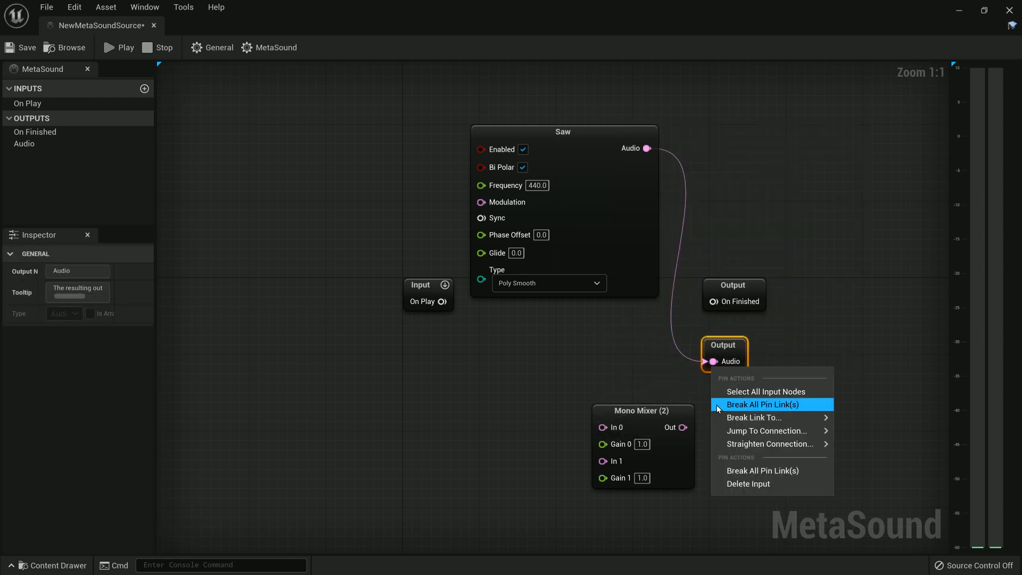
mouse_move(755, 418)
left_click(884, 422)
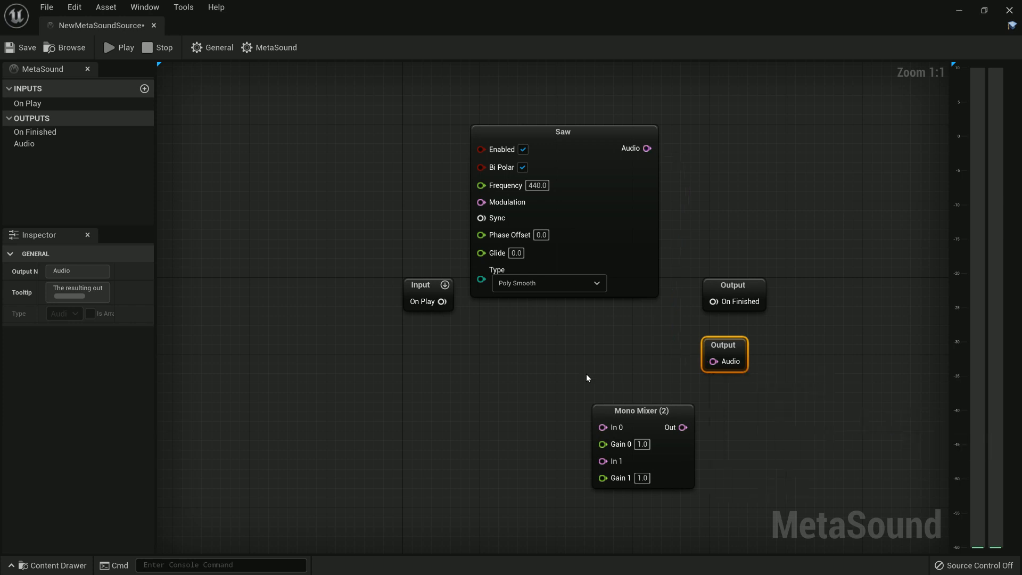
left_click_drag(646, 148, 602, 426)
left_click_drag(683, 427, 710, 360)
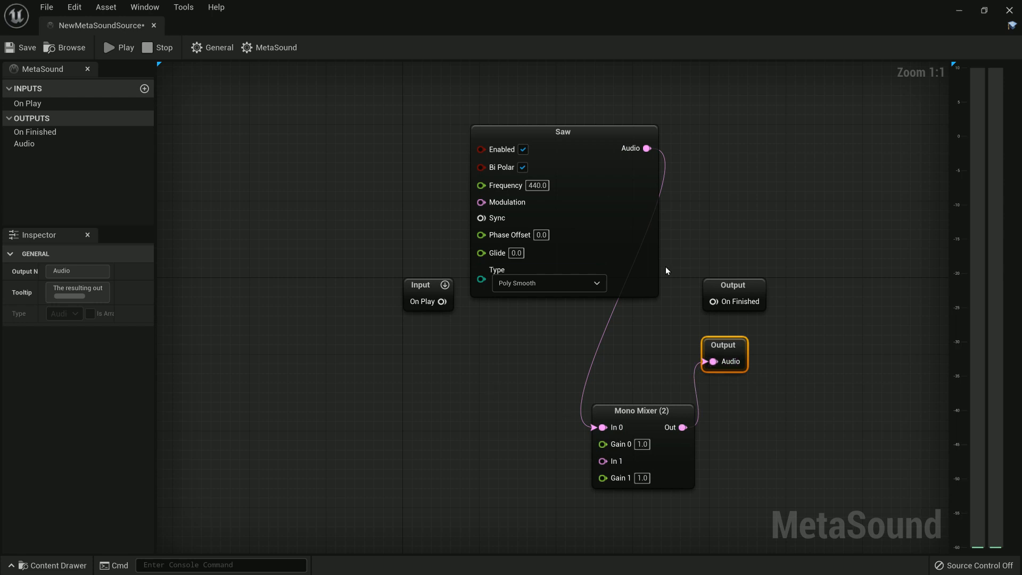
Step: Set the mixer's Gain 0 to 0.5, then audition the MetaSound and stop playback
left_click(643, 444)
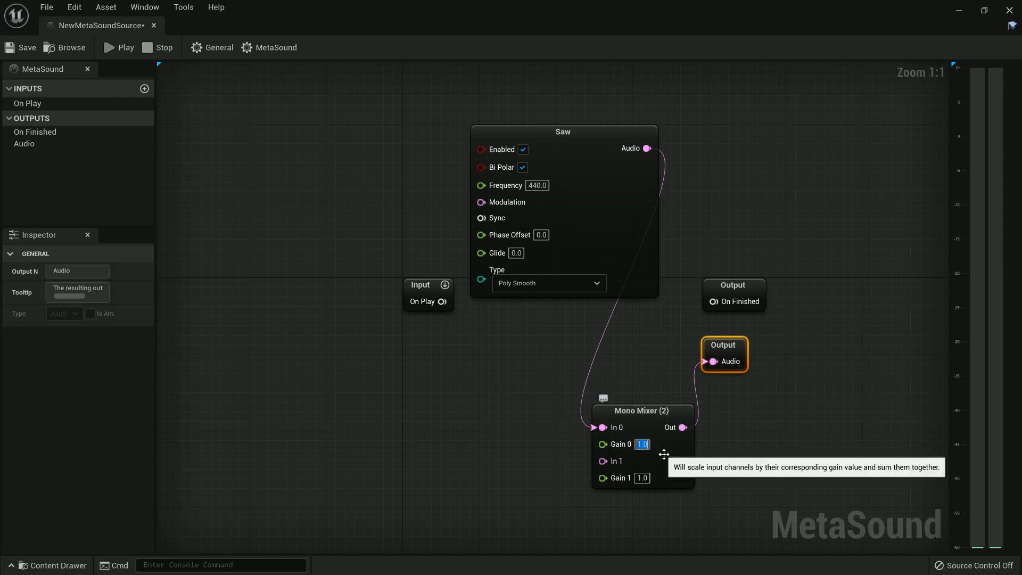
type("0.5")
left_click(660, 362)
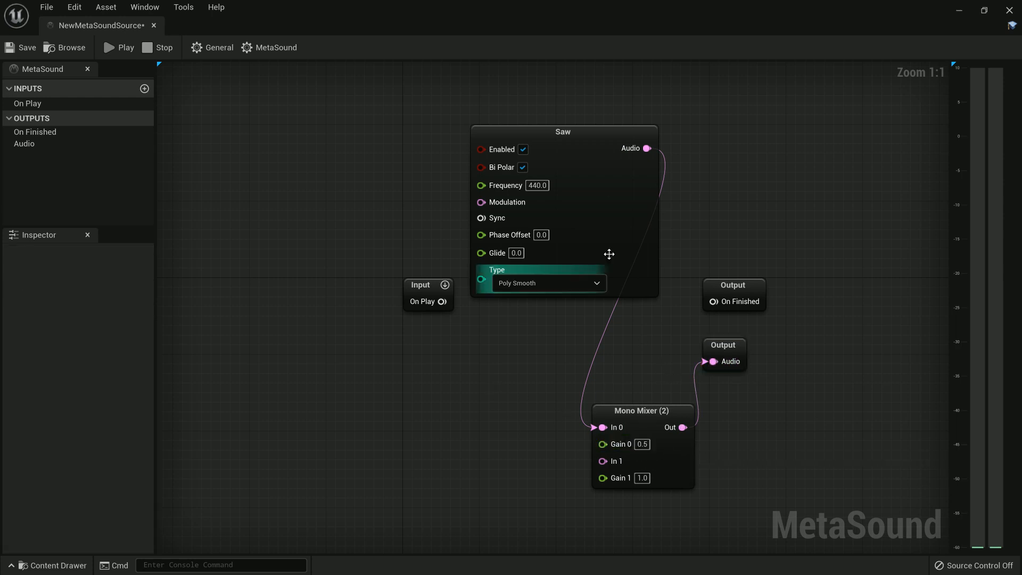
left_click(127, 48)
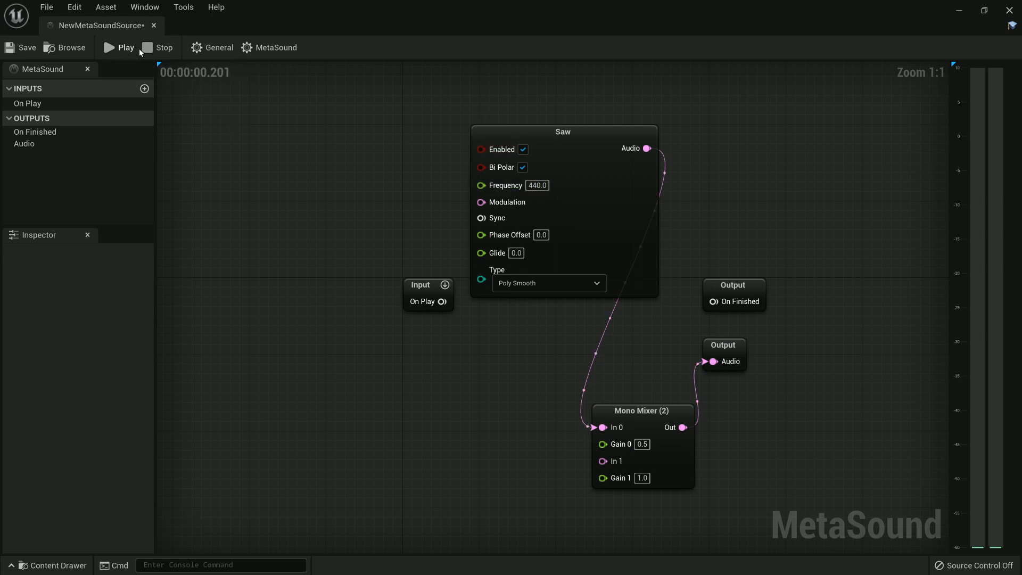
left_click(157, 48)
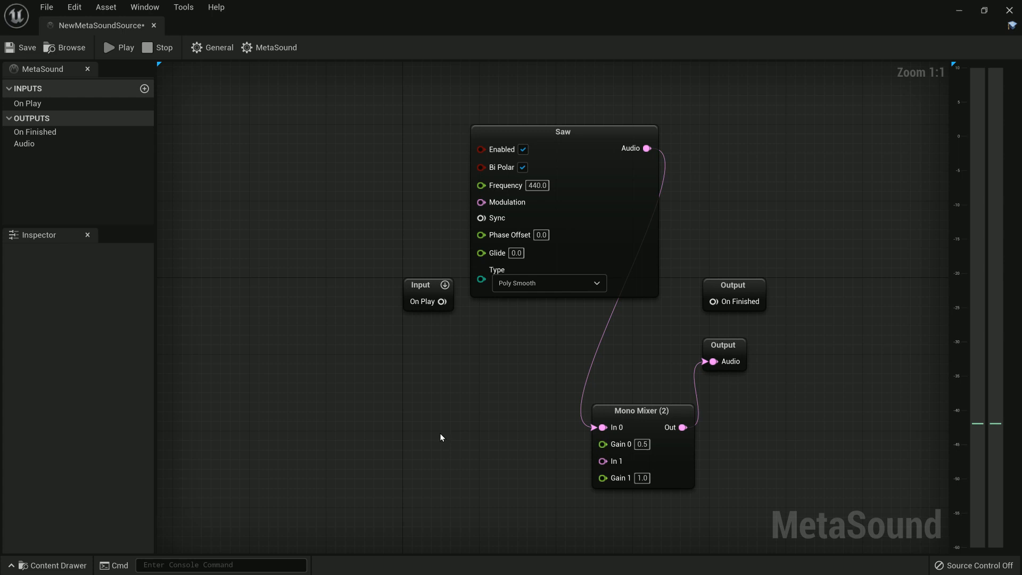
Step: Add an ADSR Envelope (Float) node beside the mixer, connecting On Play to Trigger Attack and Out Envelope to the mixer's Gain 0
right_click(394, 437)
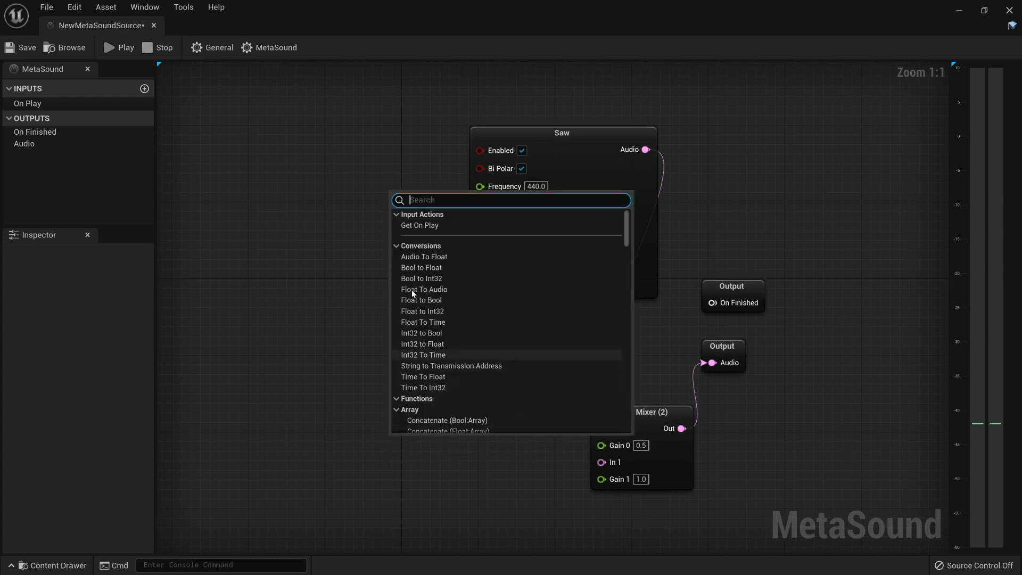
left_click(396, 247)
left_click(396, 266)
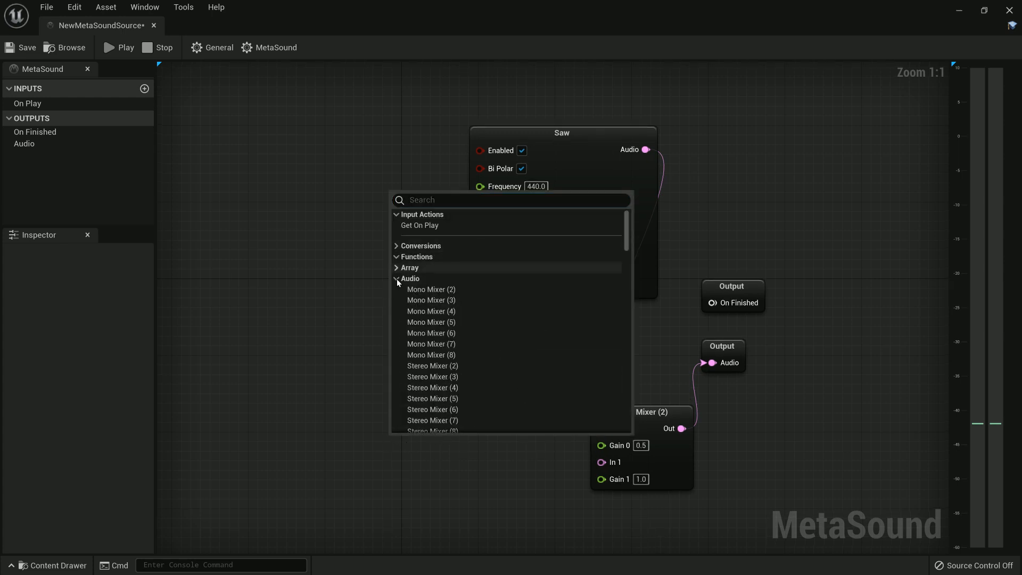
left_click(396, 278)
left_click(396, 289)
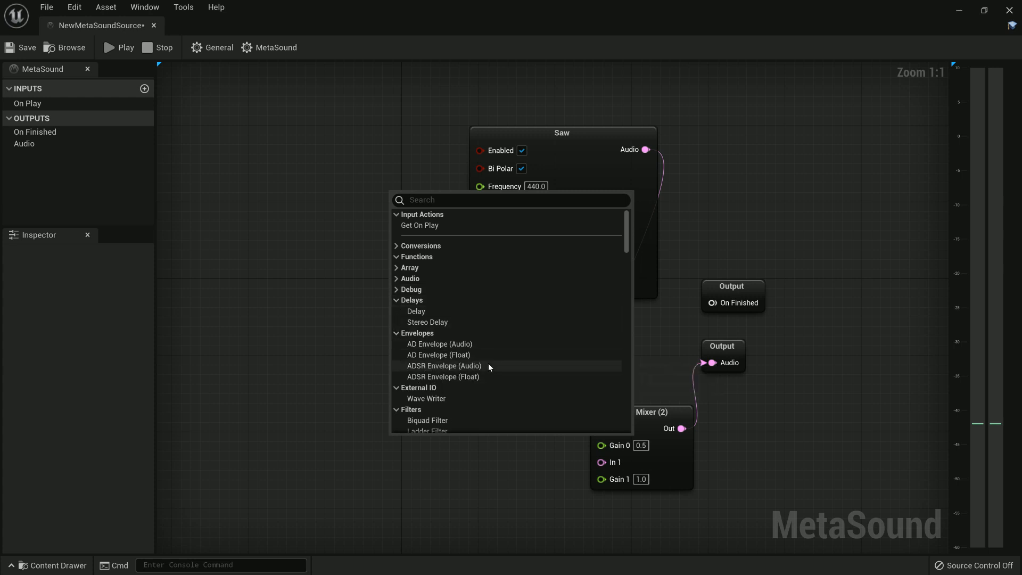
left_click(472, 378)
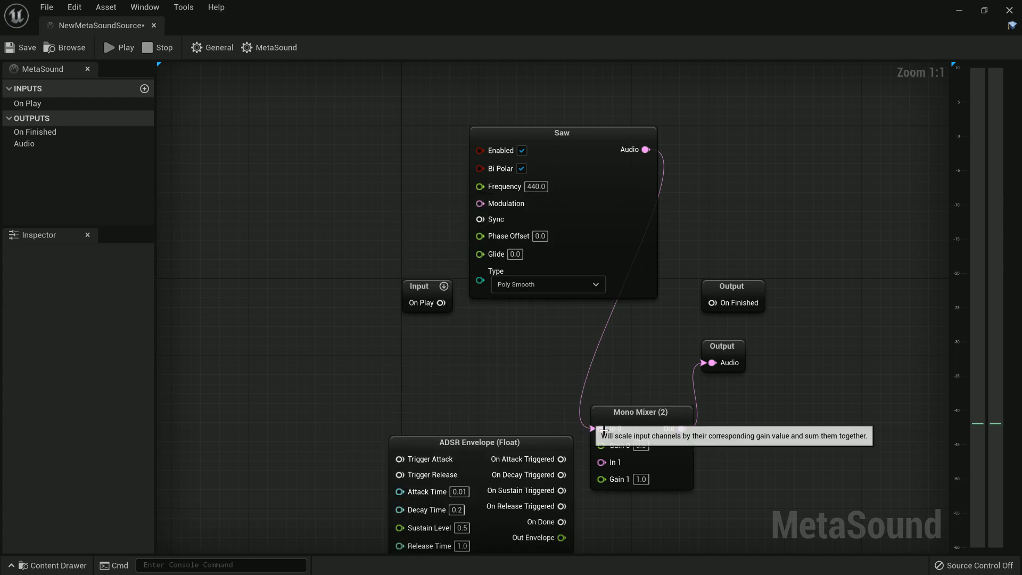
left_click_drag(474, 451, 470, 354)
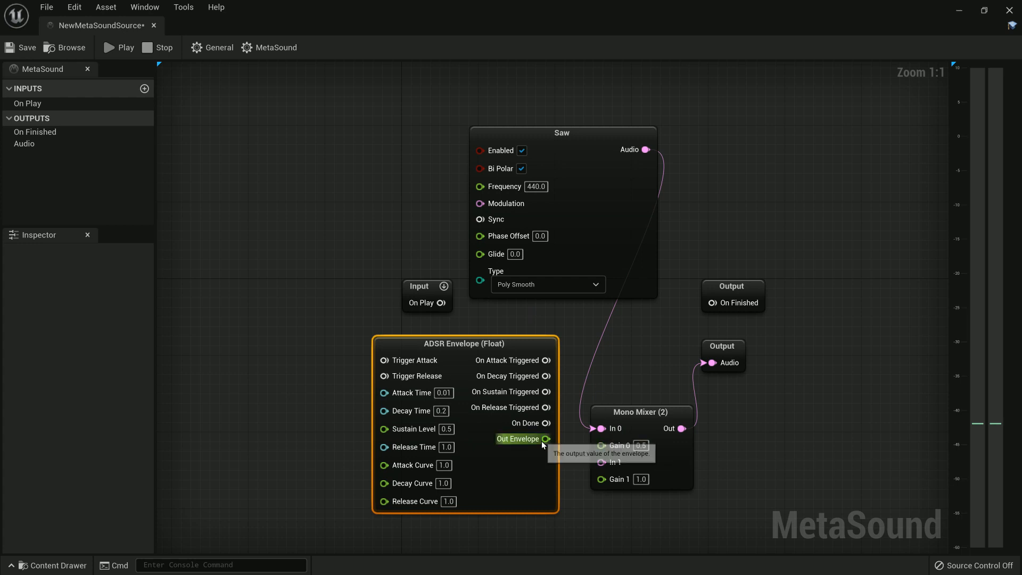
left_click_drag(546, 438, 602, 444)
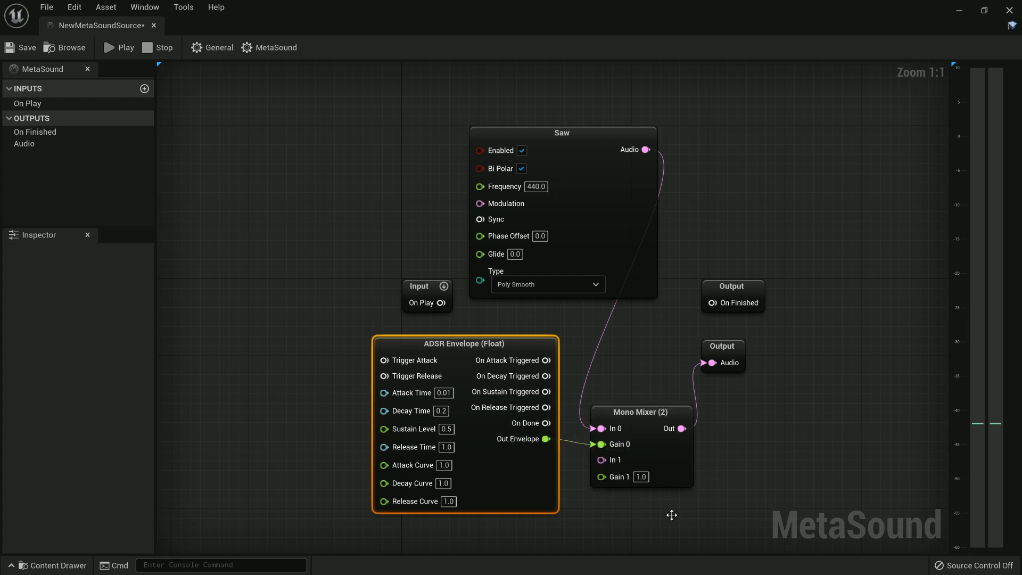
left_click_drag(384, 360, 441, 303)
Step: Set the envelope's Sustain Level to 0.0 and Decay Time to 0.5, and audition the sound
left_click(446, 428)
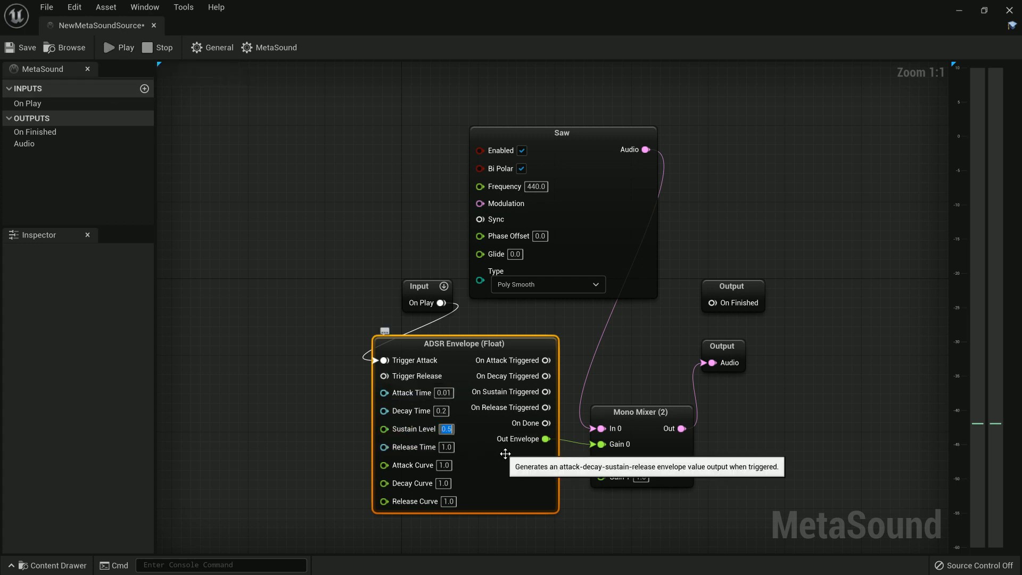
type("0.0")
key("Return")
left_click(446, 409)
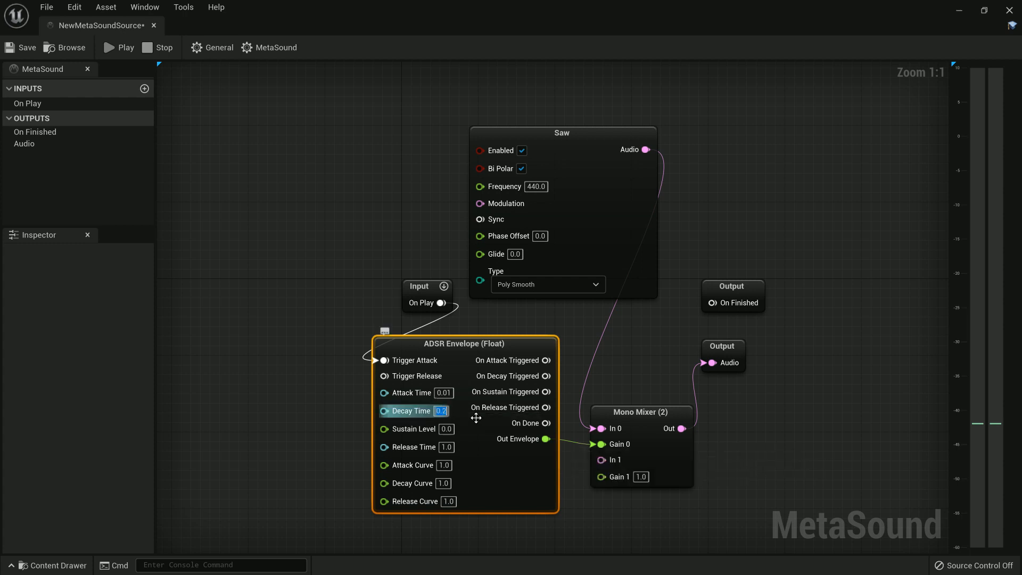
type(".5")
key("Return")
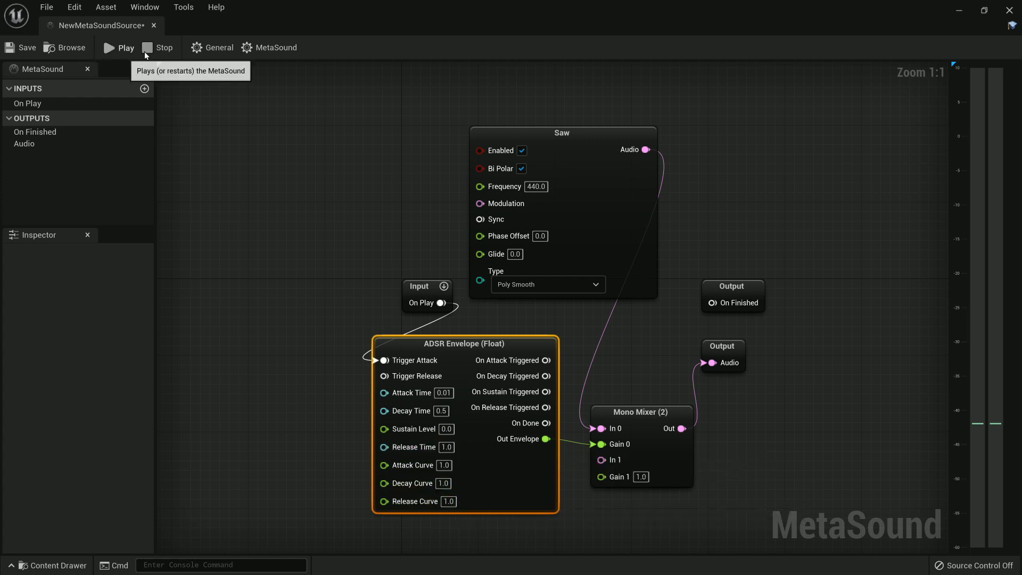
left_click(113, 48)
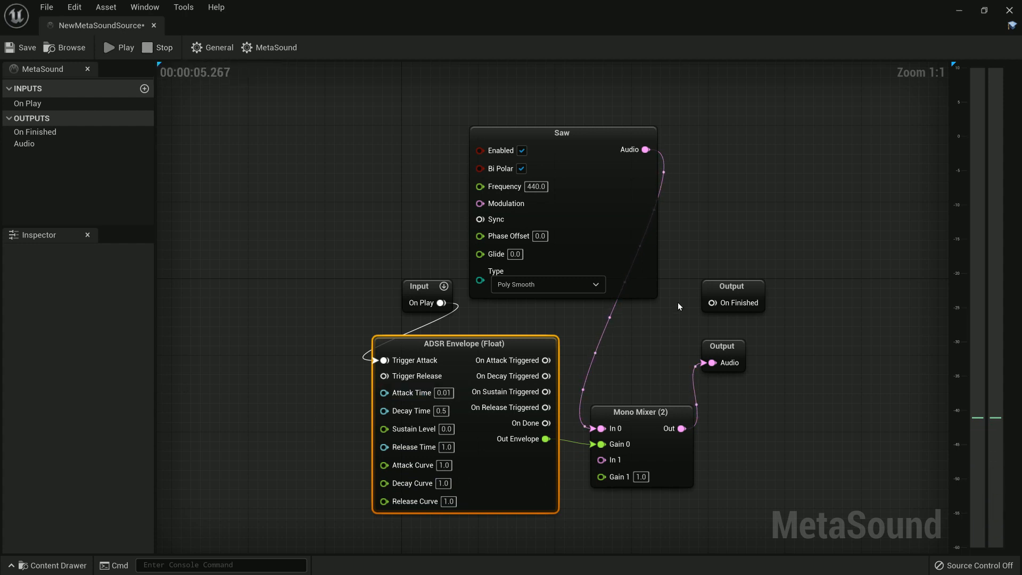
Step: Connect the envelope's Out Envelope to the Saw's Frequency input as well and audition the result
left_click_drag(545, 438, 476, 187)
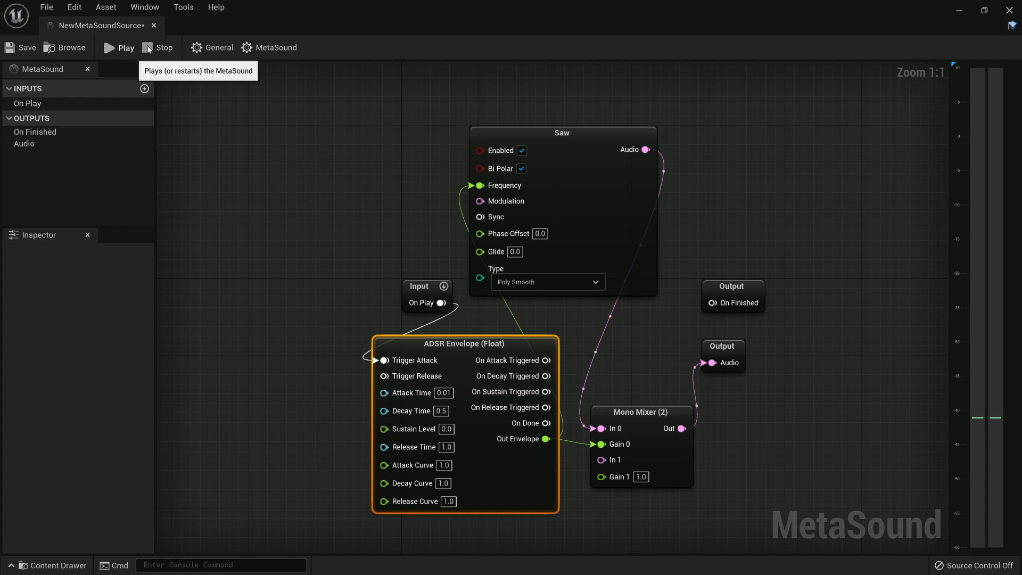
left_click(131, 46)
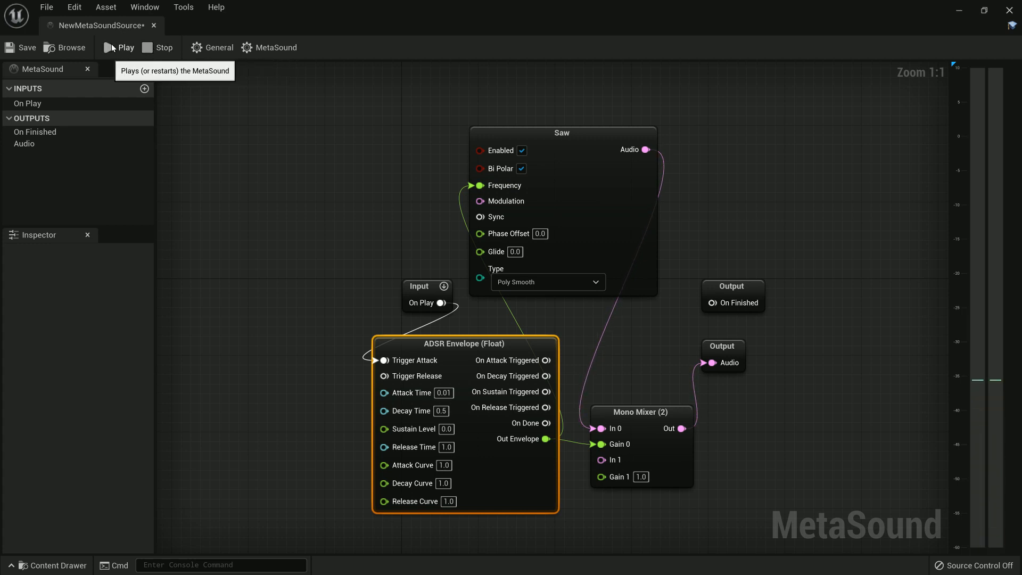
left_click(127, 48)
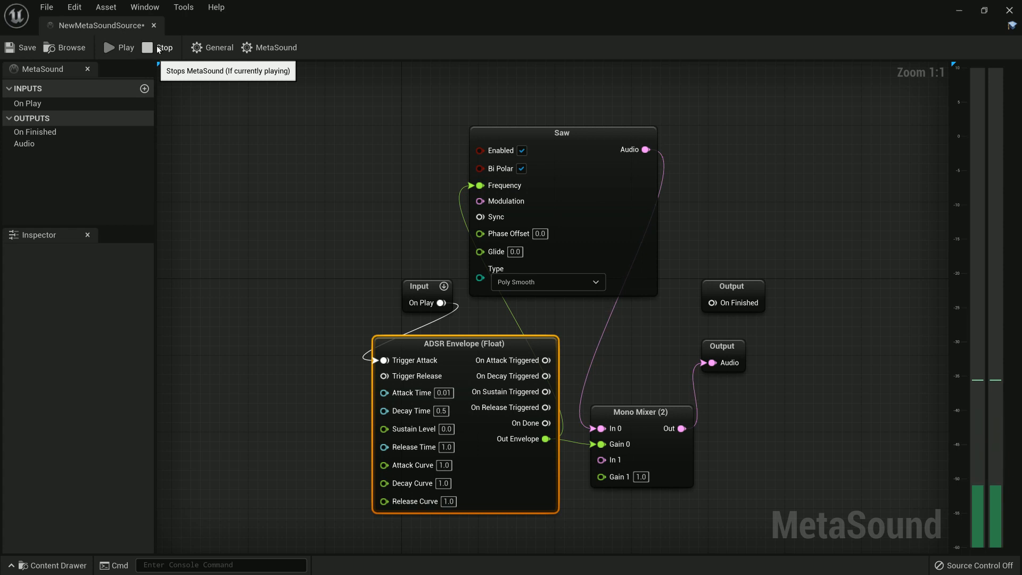
Step: Break the link between the Saw's Frequency input and the ADSR envelope, and play the MetaSound again
left_click_drag(422, 348, 393, 338)
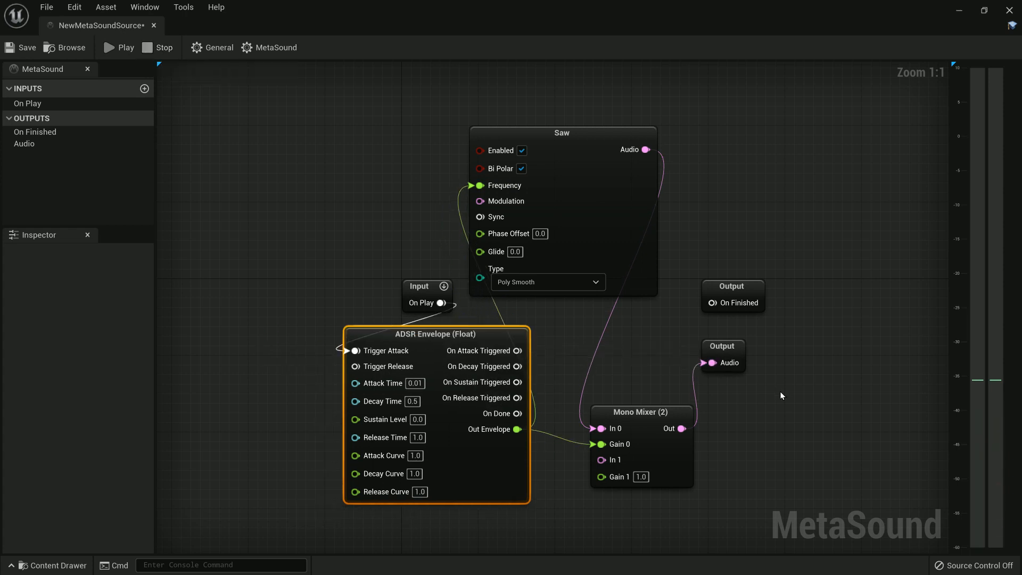
right_click(480, 184)
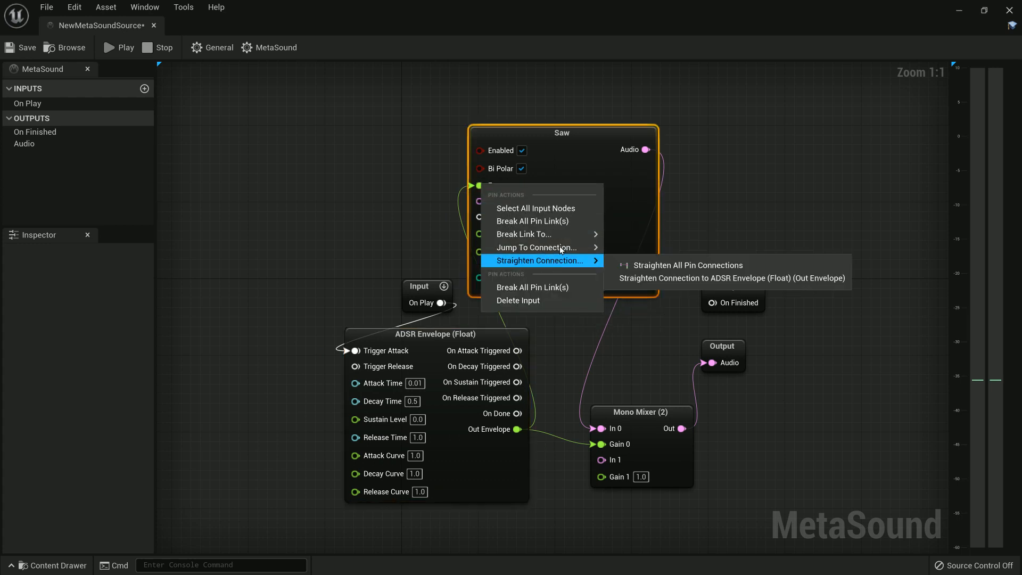
mouse_move(565, 232)
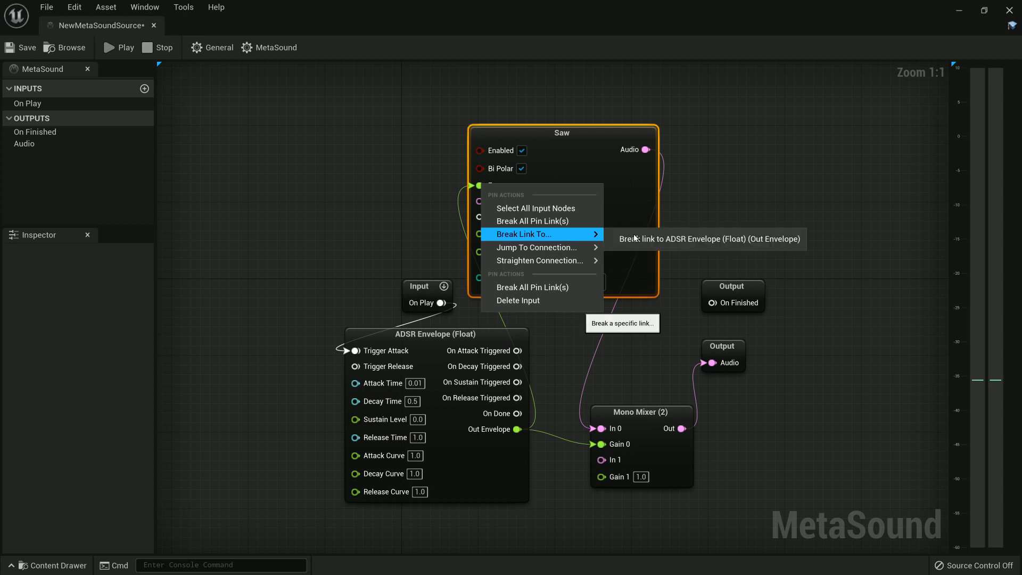
left_click(607, 235)
left_click(113, 48)
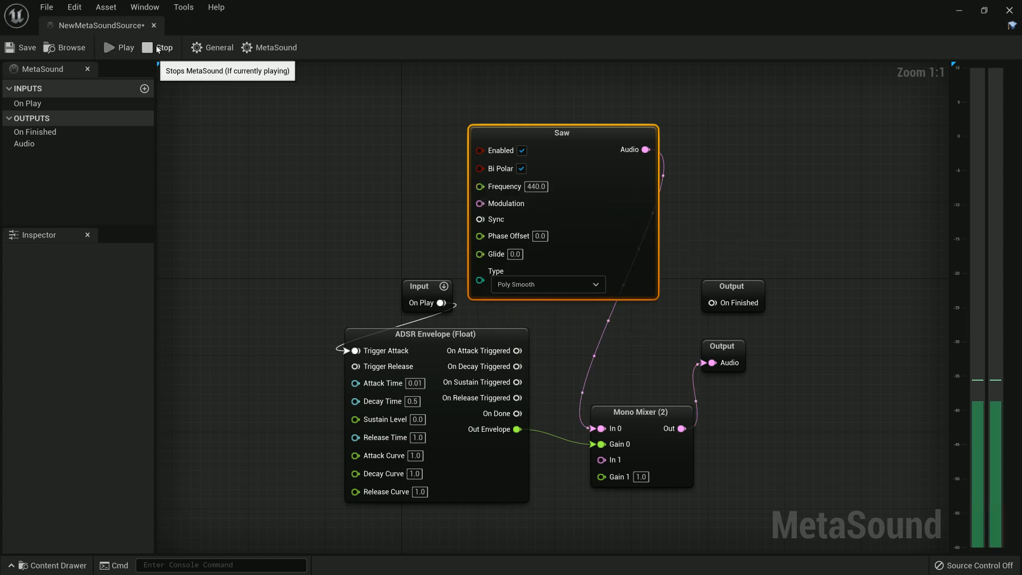
Step: Rearrange the graph so the Saw sits above the mixer and the ADSR Envelope sits beside it
left_click_drag(560, 132, 608, 122)
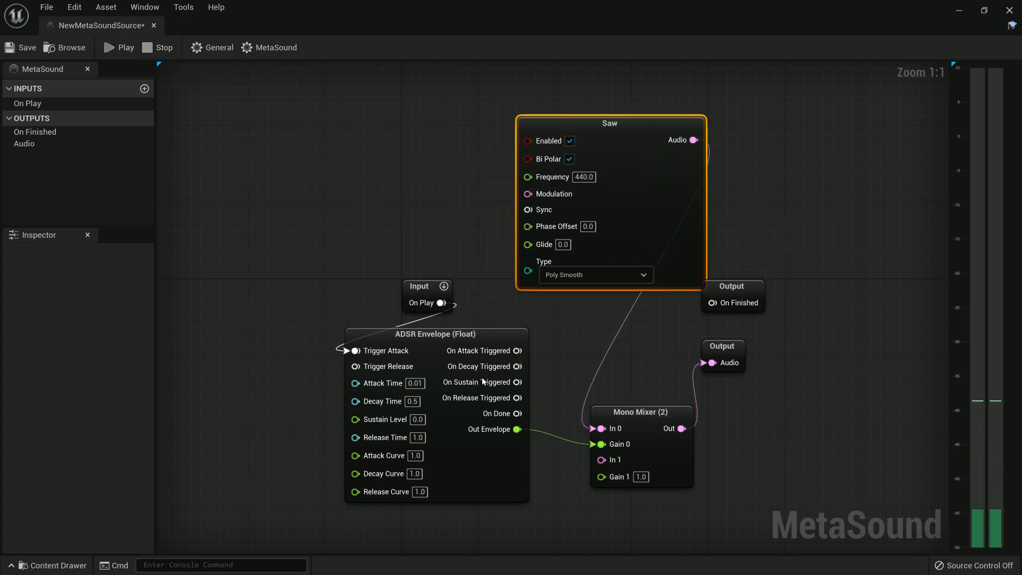
left_click_drag(486, 356, 506, 356)
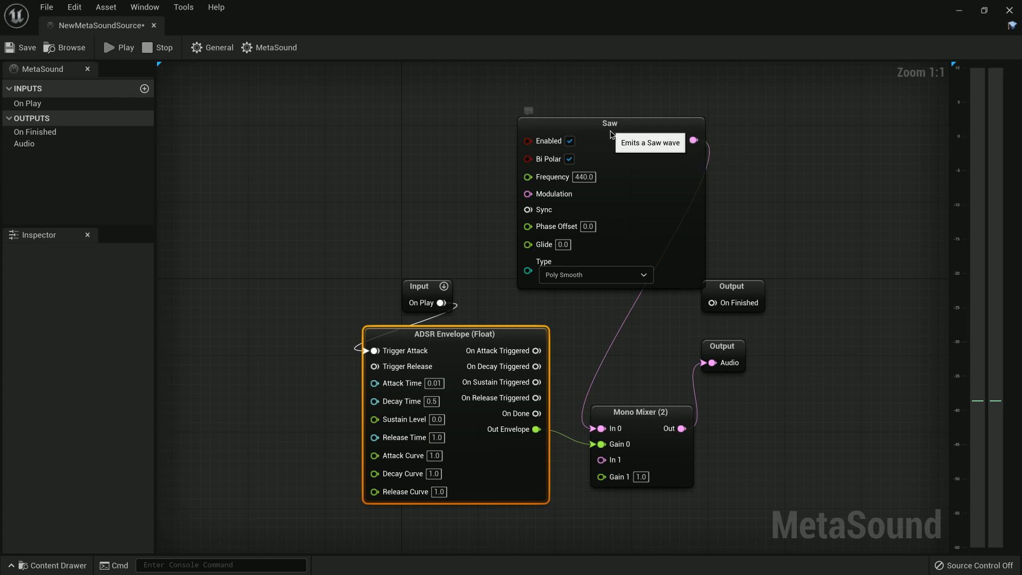
left_click_drag(641, 135, 612, 144)
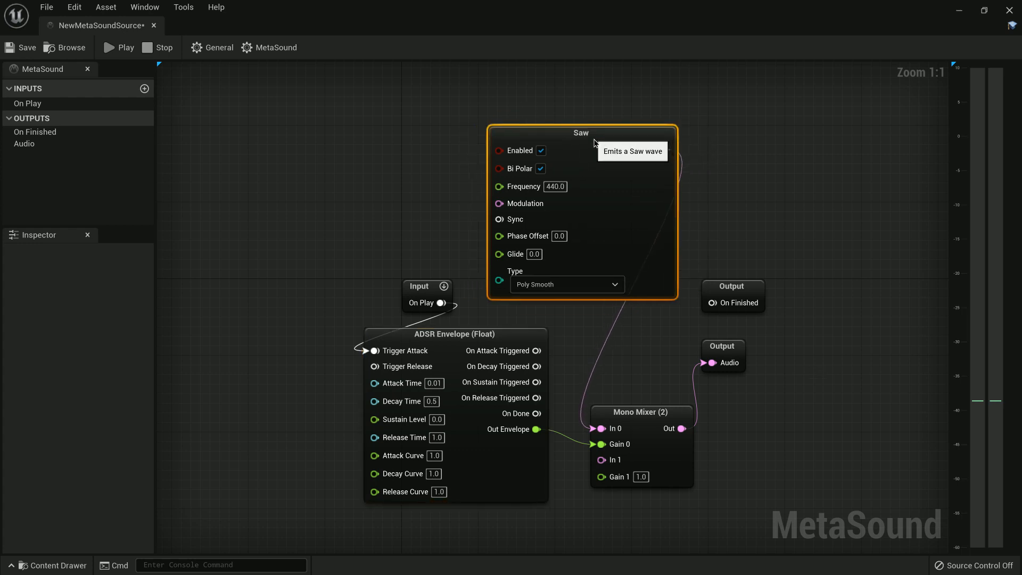